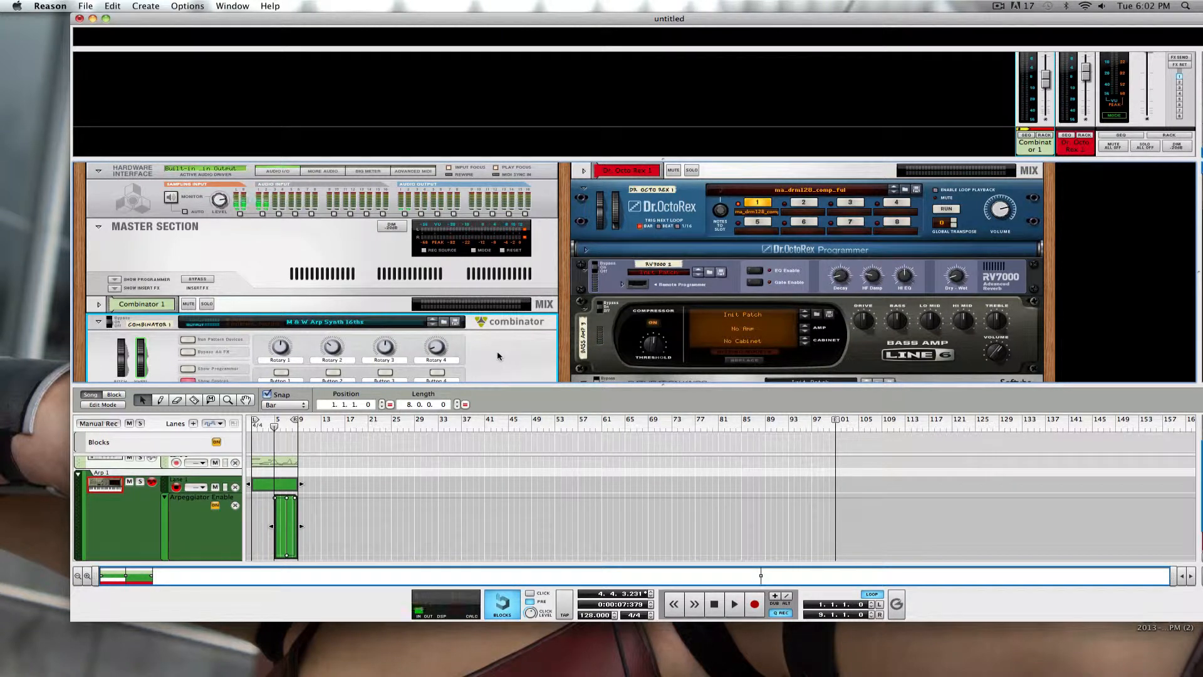
- Examine the device chain in the Combinator, from the Malström and reverb down to the EQ, Maximizer and Bass Amp
scroll(498, 355, down, 8)
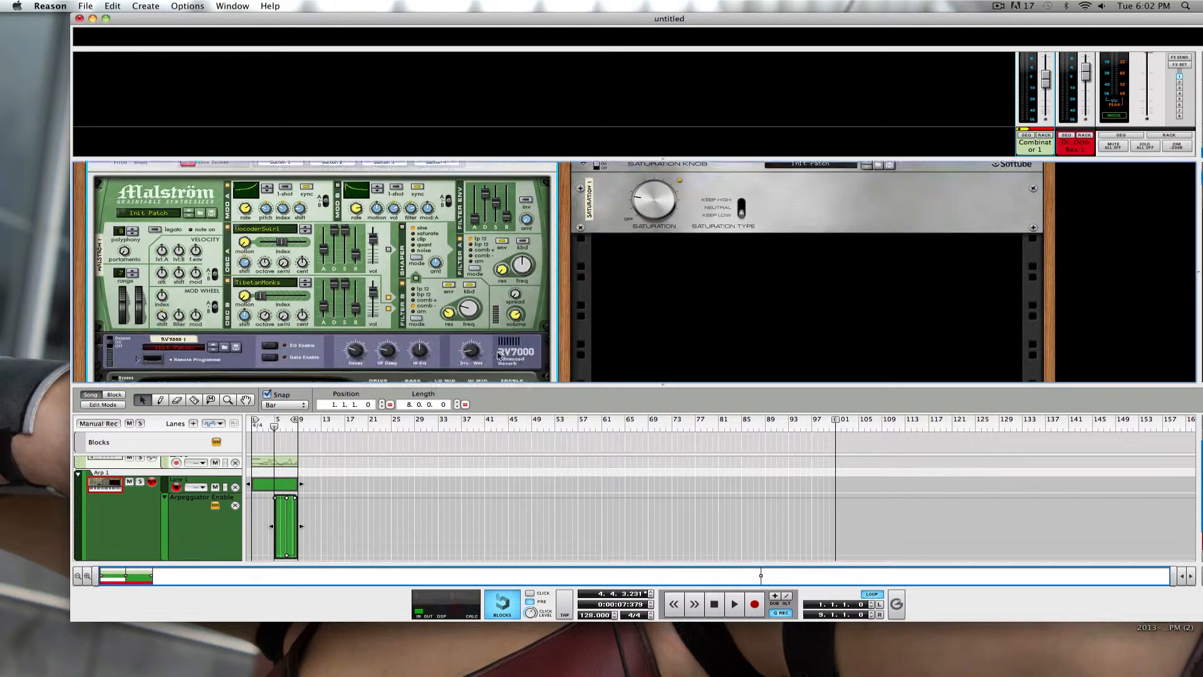
scroll(498, 356, down, 15)
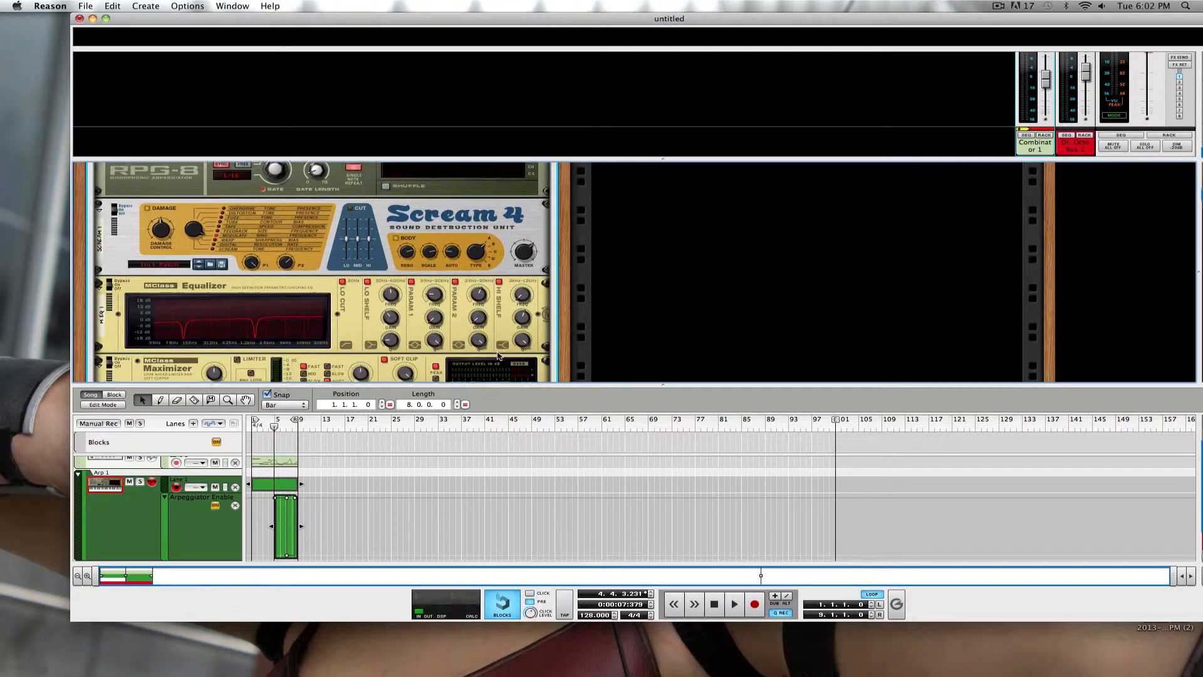
scroll(498, 356, down, 10)
scroll(498, 355, up, 9)
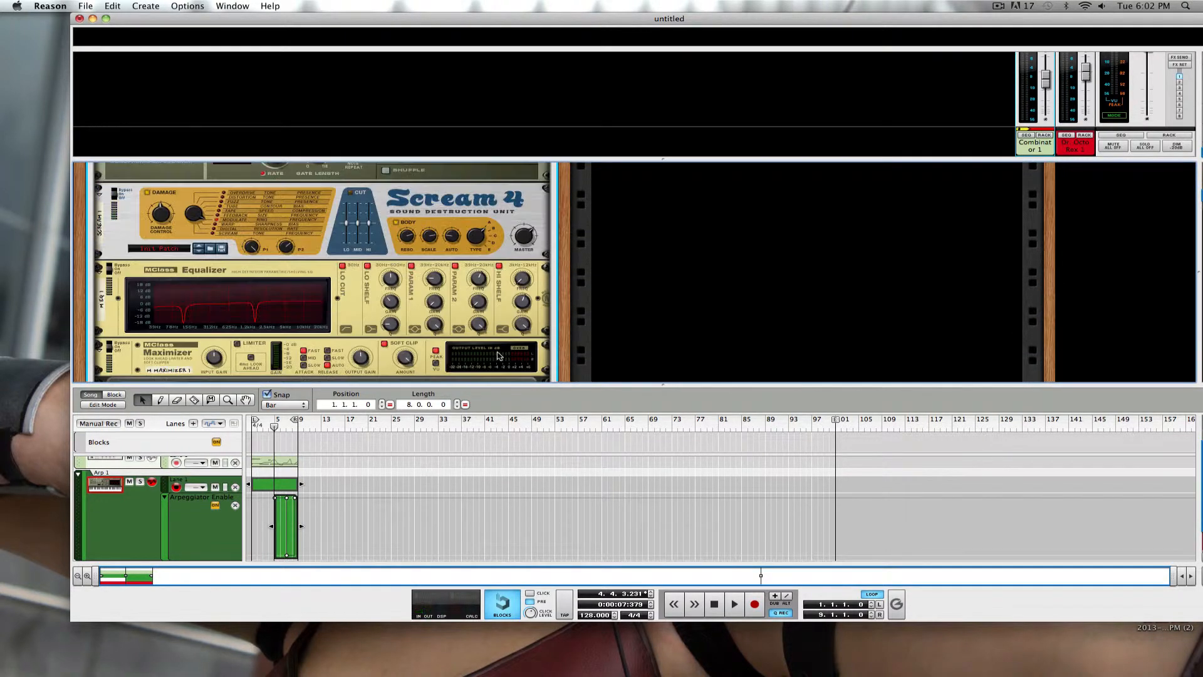
scroll(498, 356, up, 20)
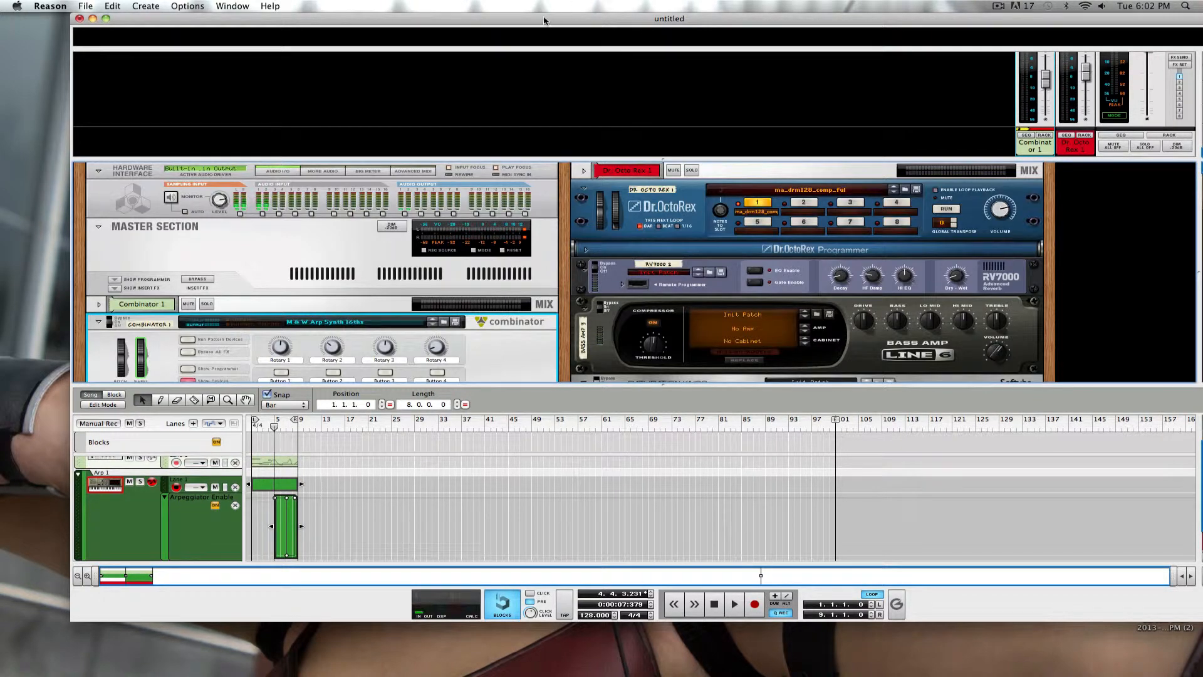
drag(543, 20, 479, 3)
scroll(277, 288, down, 5)
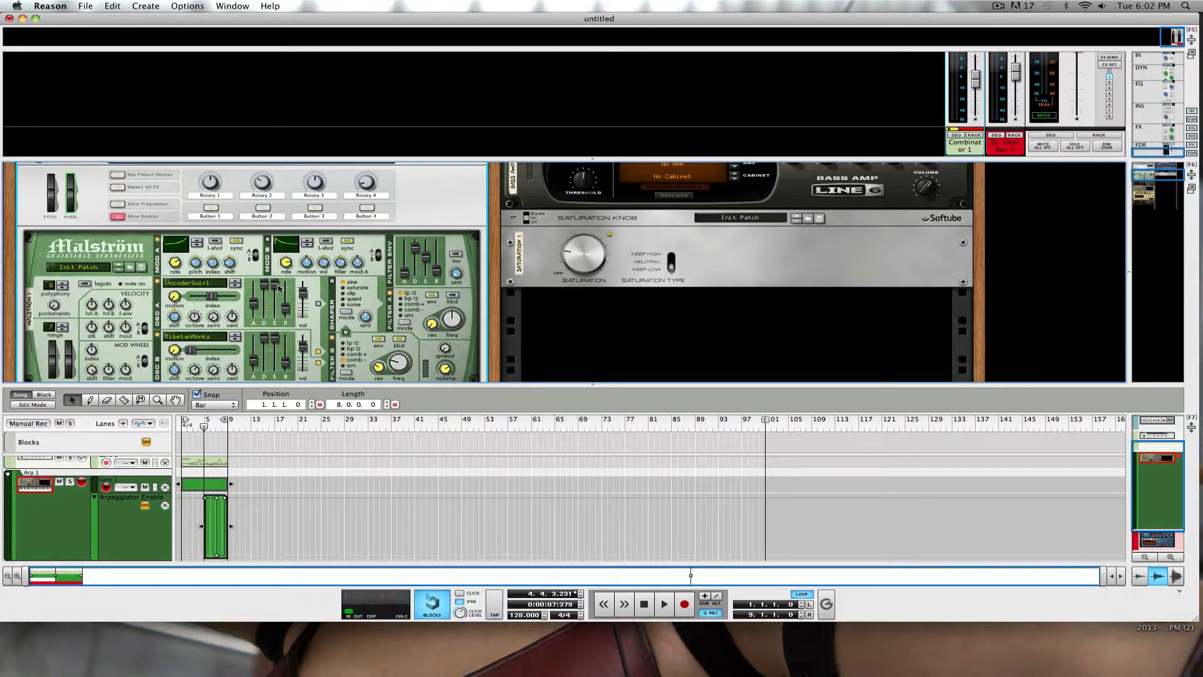
scroll(280, 288, down, 1)
scroll(235, 279, down, 10)
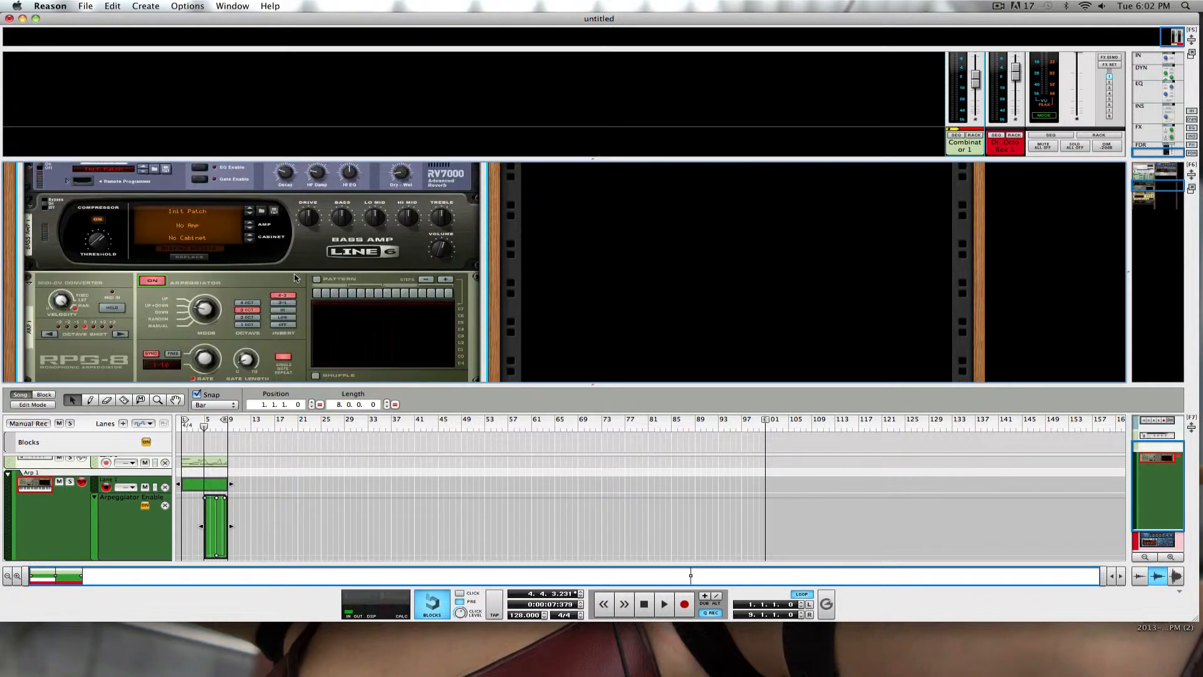
scroll(246, 293, down, 6)
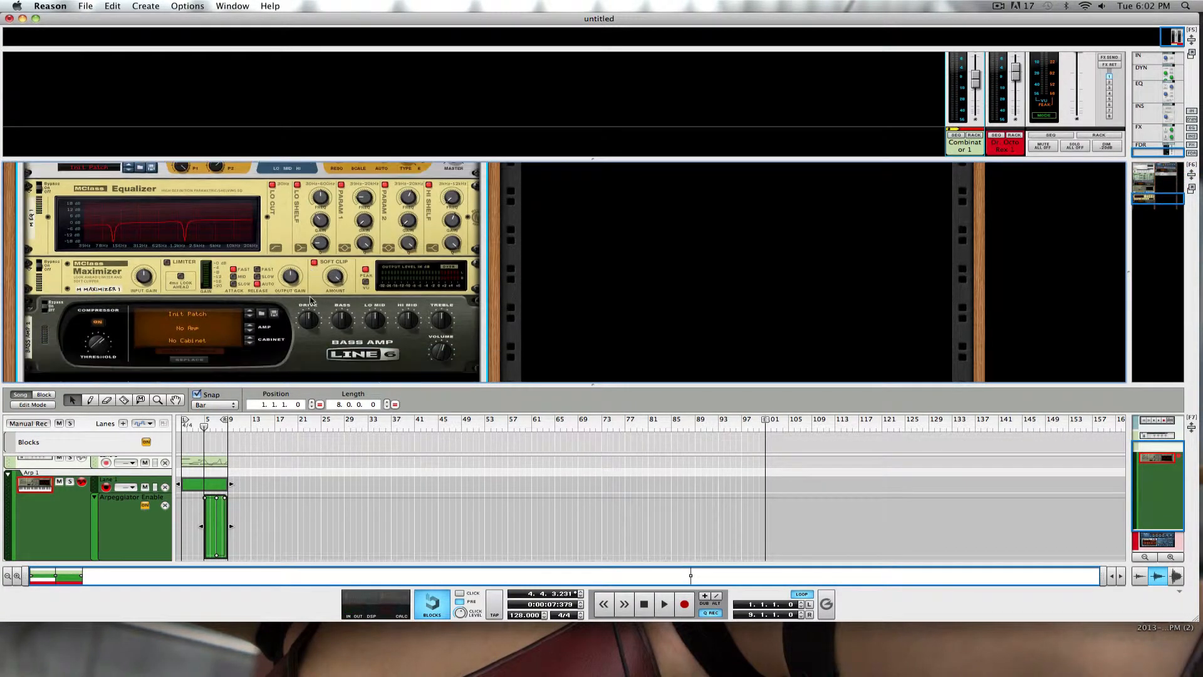
scroll(311, 302, up, 1)
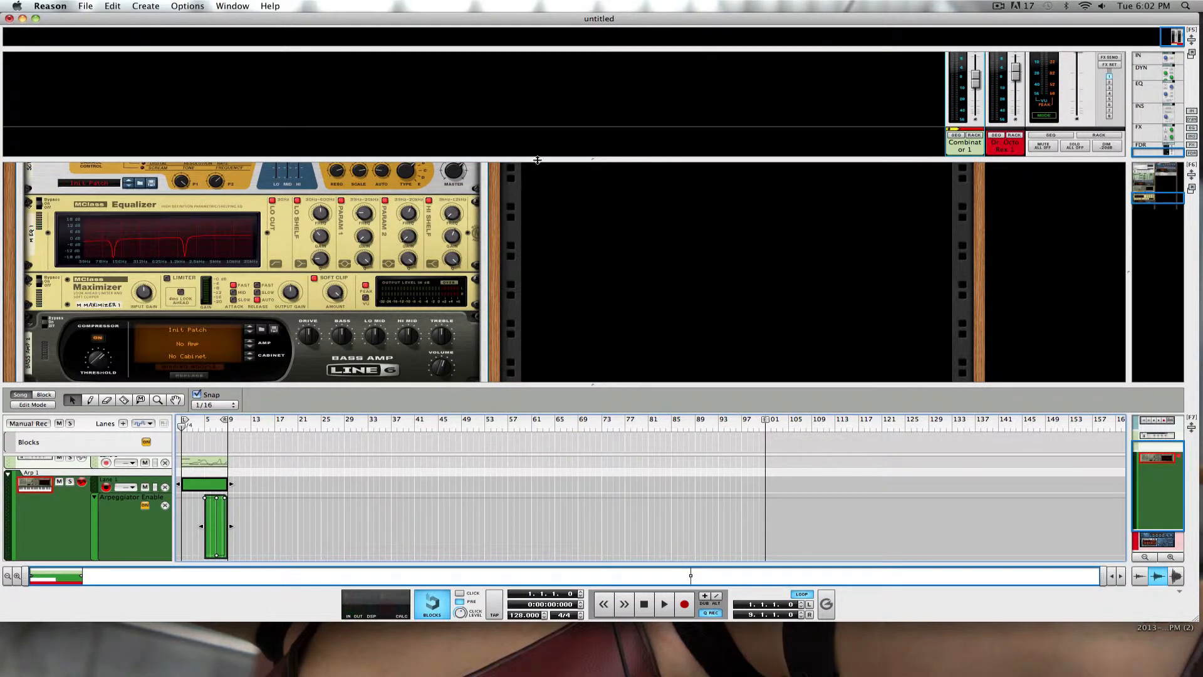
- Lower the master fader and collapse the mixer area to give the rack more room
drag(538, 158, 534, 182)
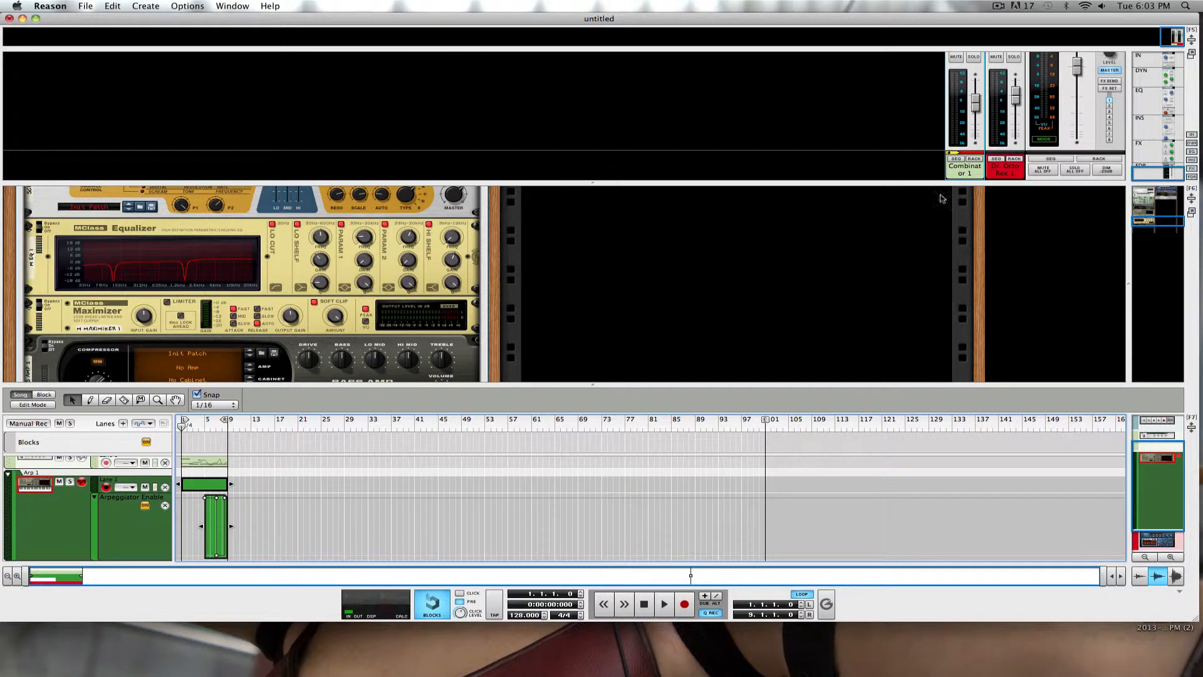
drag(1078, 70, 1078, 101)
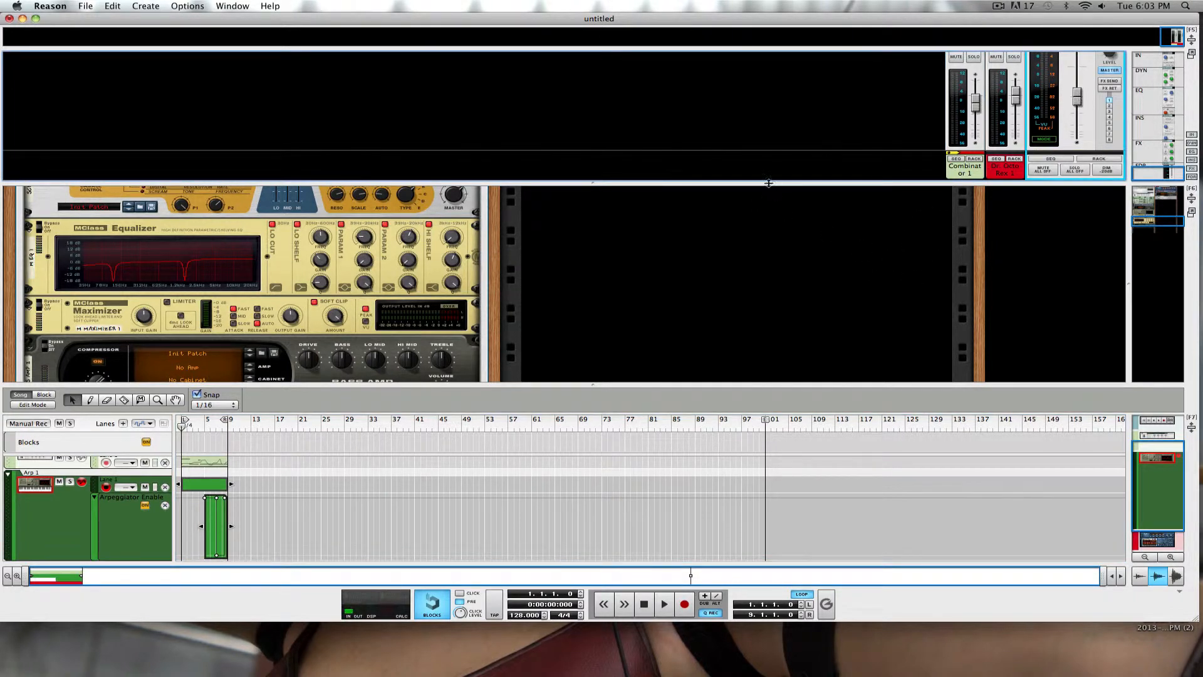
drag(767, 182, 802, 17)
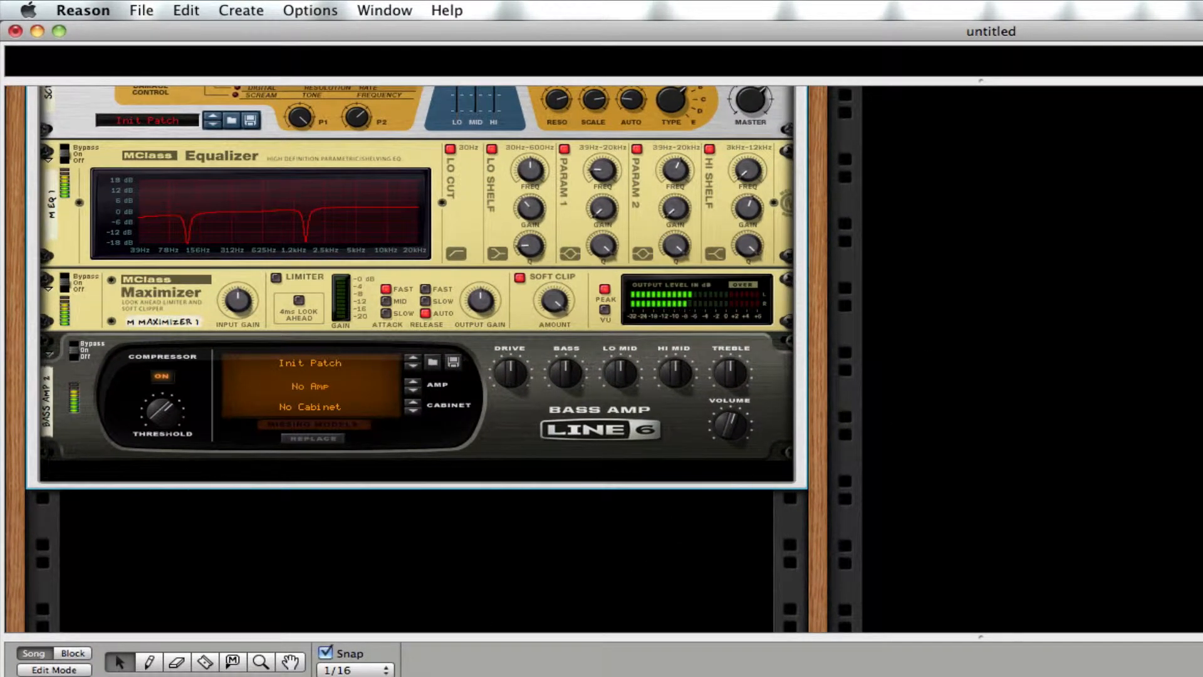
drag(981, 80, 981, 444)
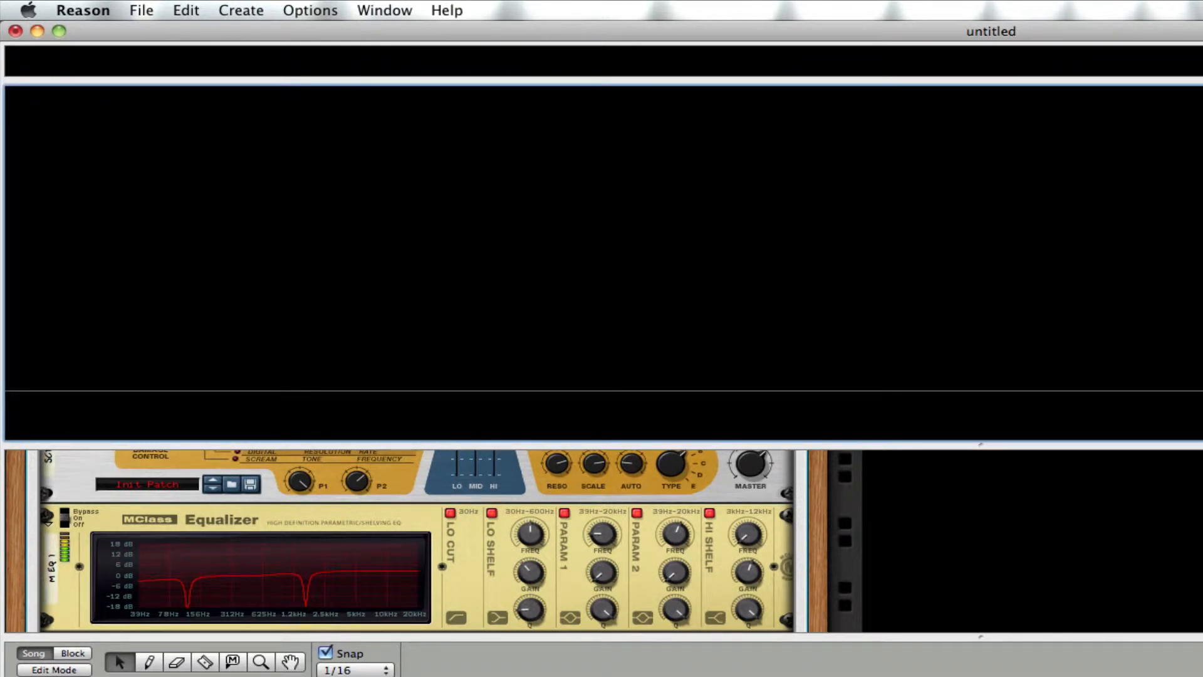
drag(931, 443, 977, 25)
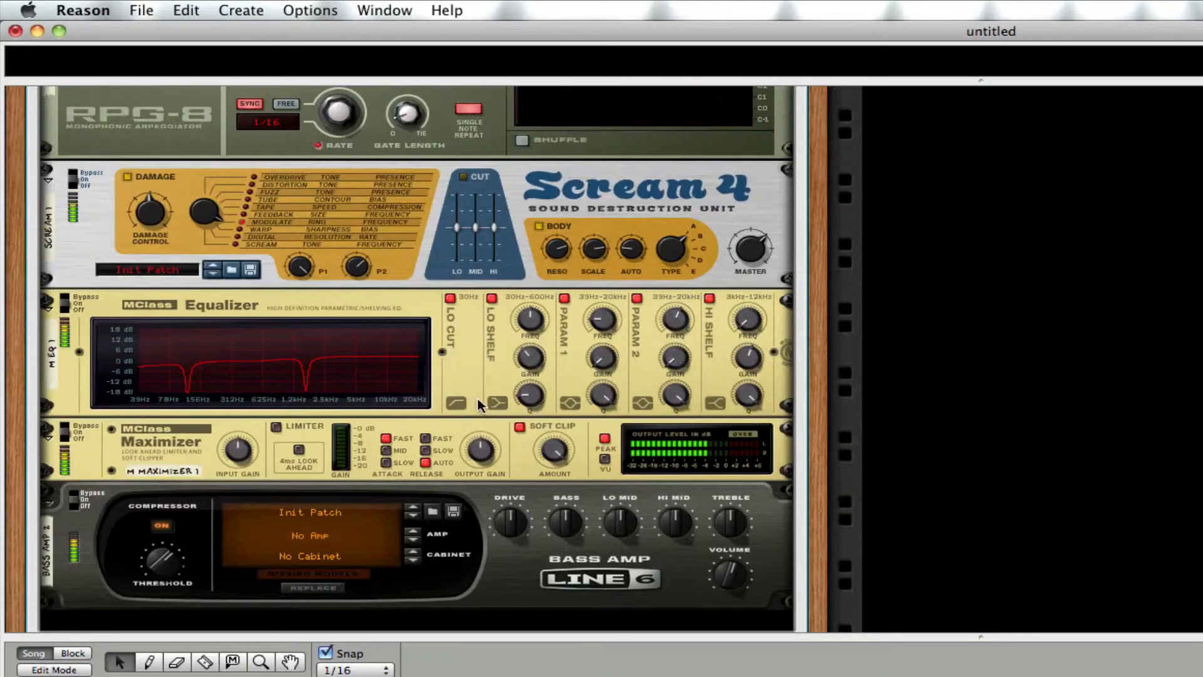
- Review the settings of the Scream 4, RPG-8 arpeggiator and Malström in the Combinator patch
scroll(479, 404, up, 3)
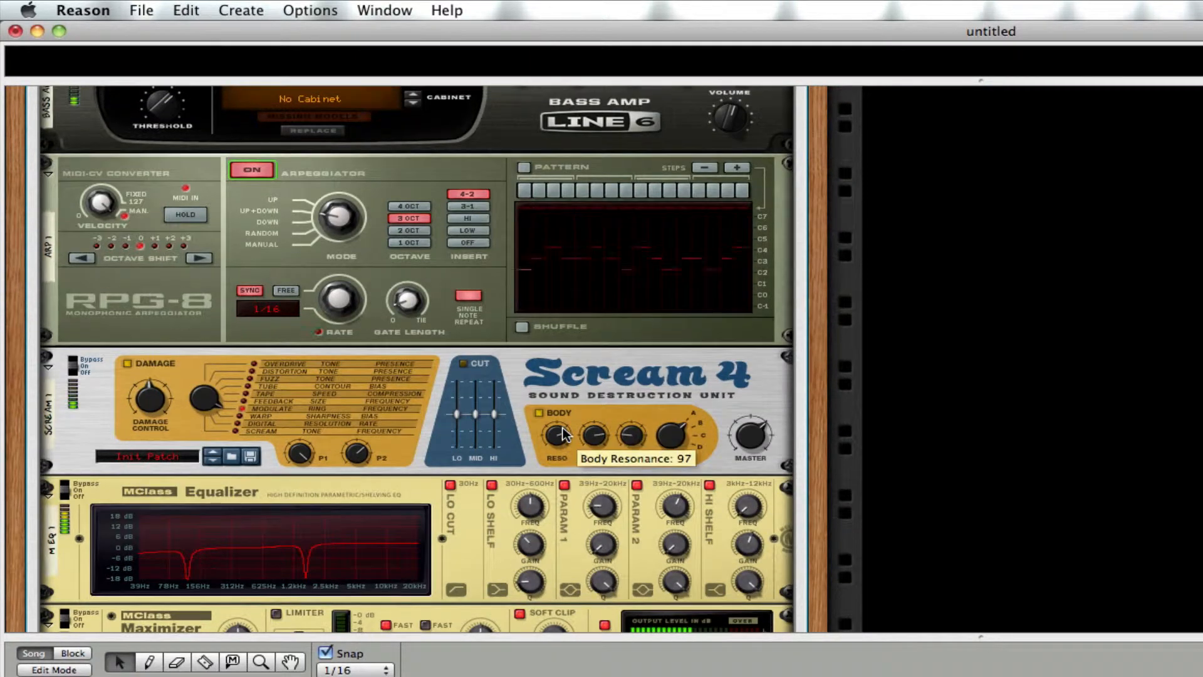
scroll(563, 434, up, 1)
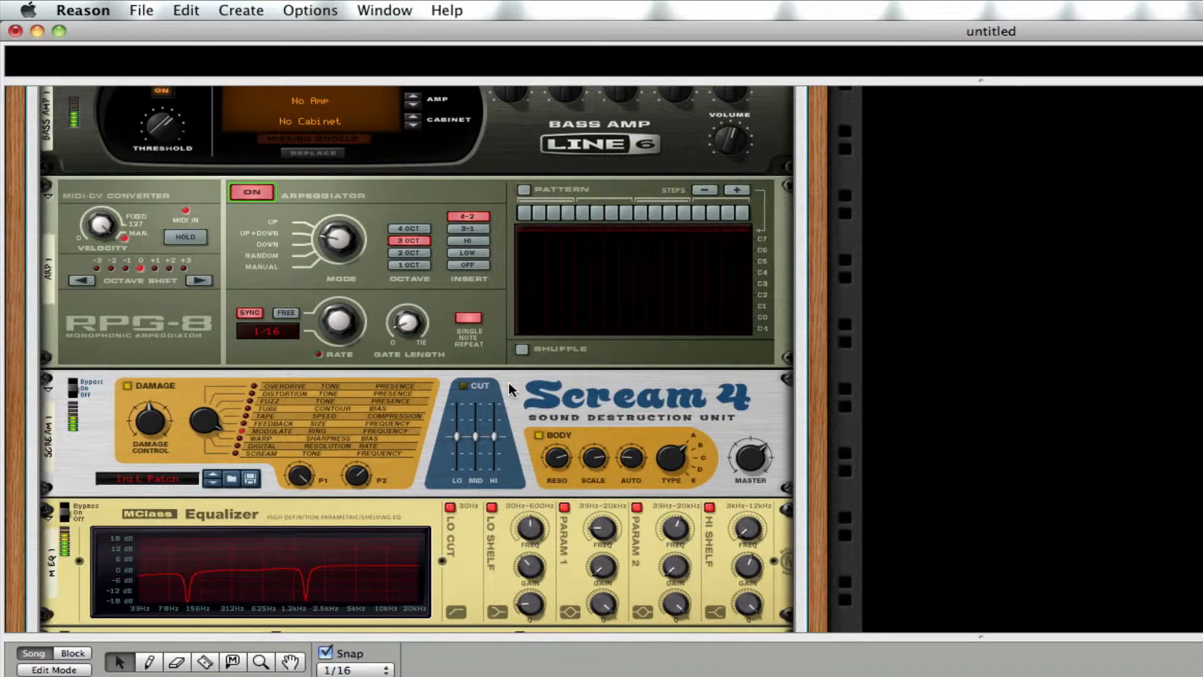
scroll(509, 383, up, 2)
scroll(510, 388, up, 10)
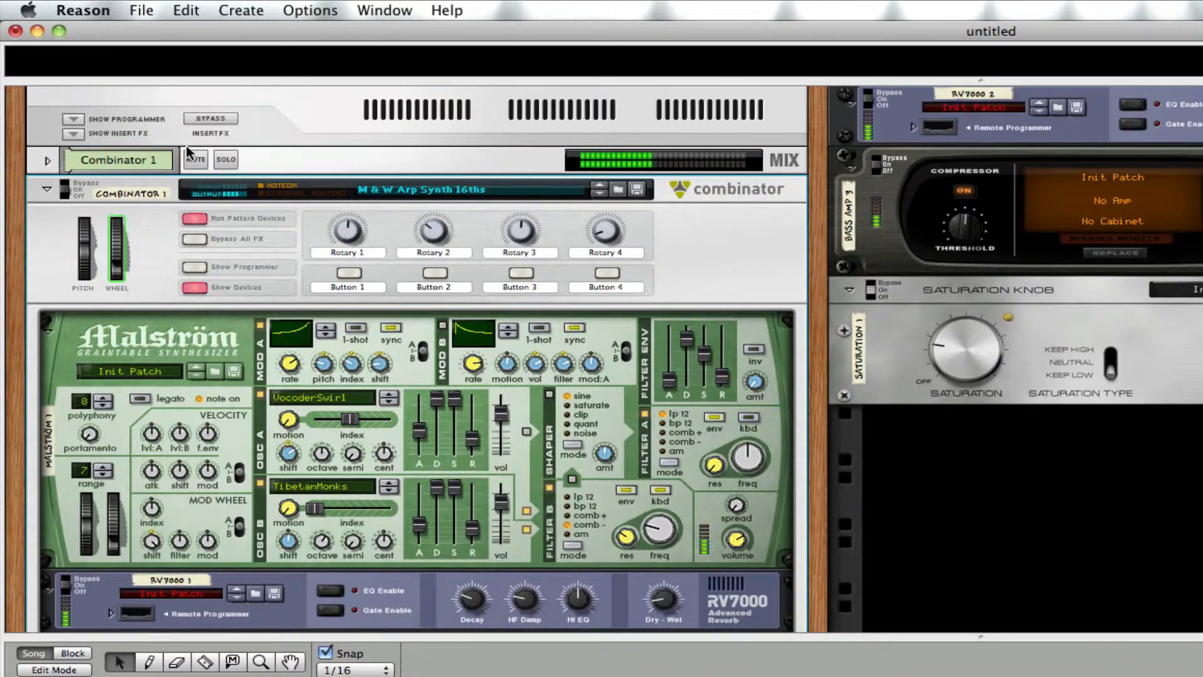
scroll(736, 399, down, 10)
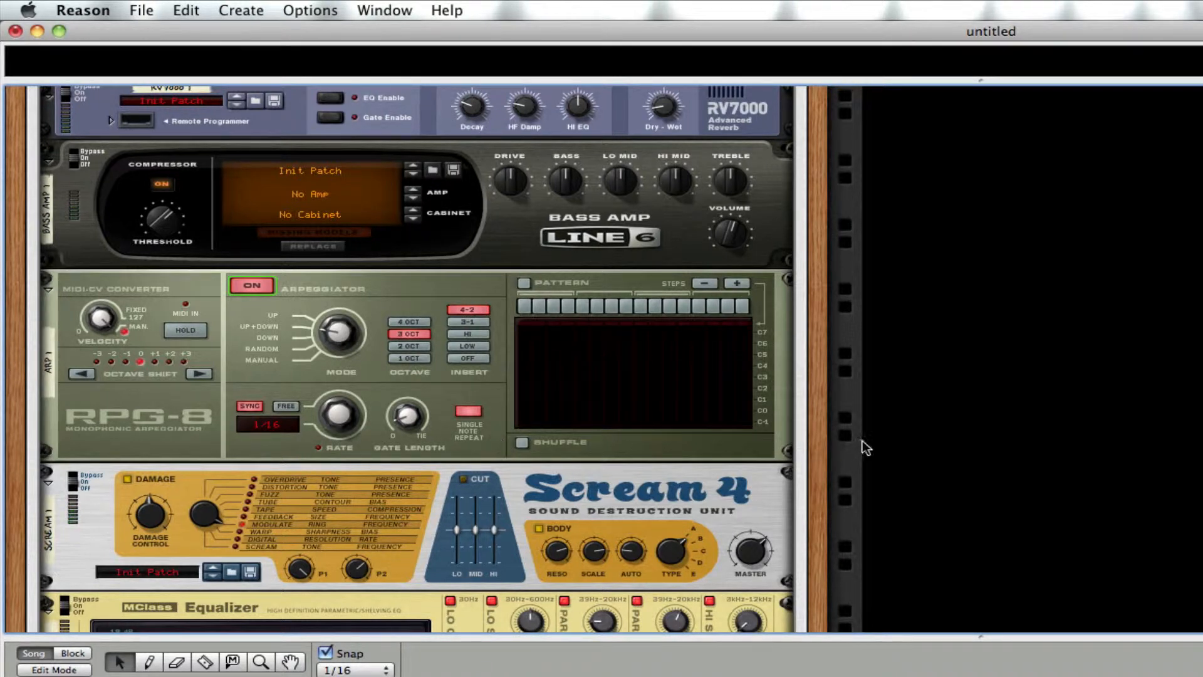
- Move the current song out of the way, create a new song and collapse its mixer area
drag(804, 29, 0, 30)
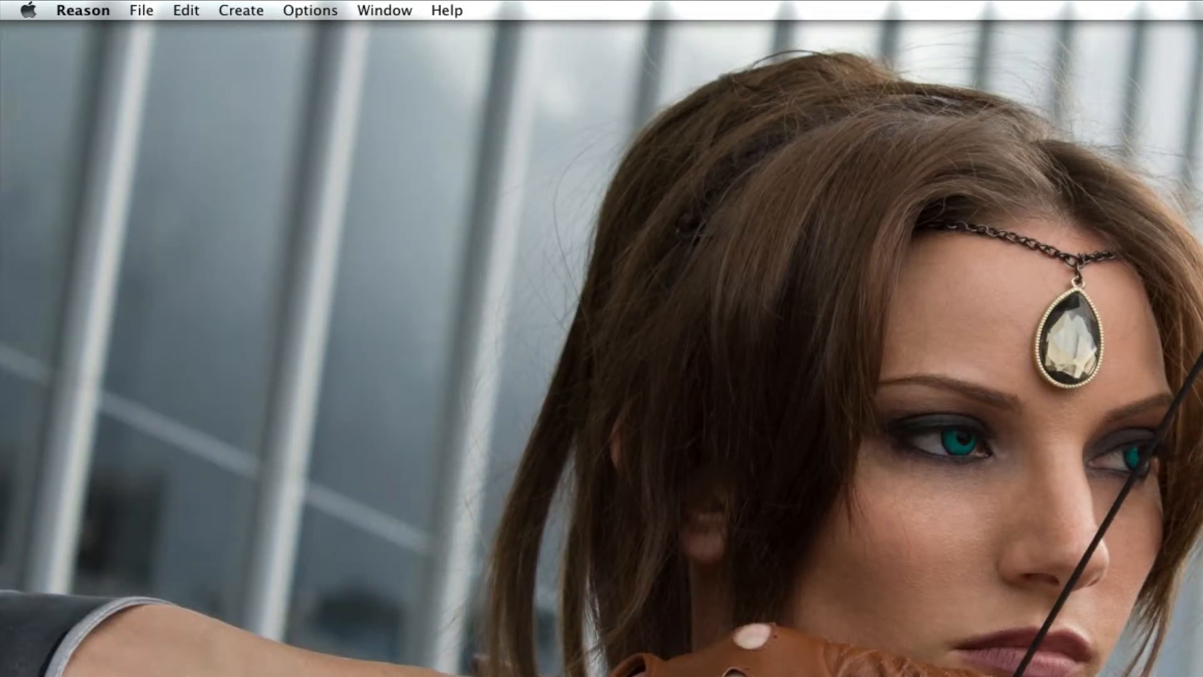
click(139, 10)
click(161, 25)
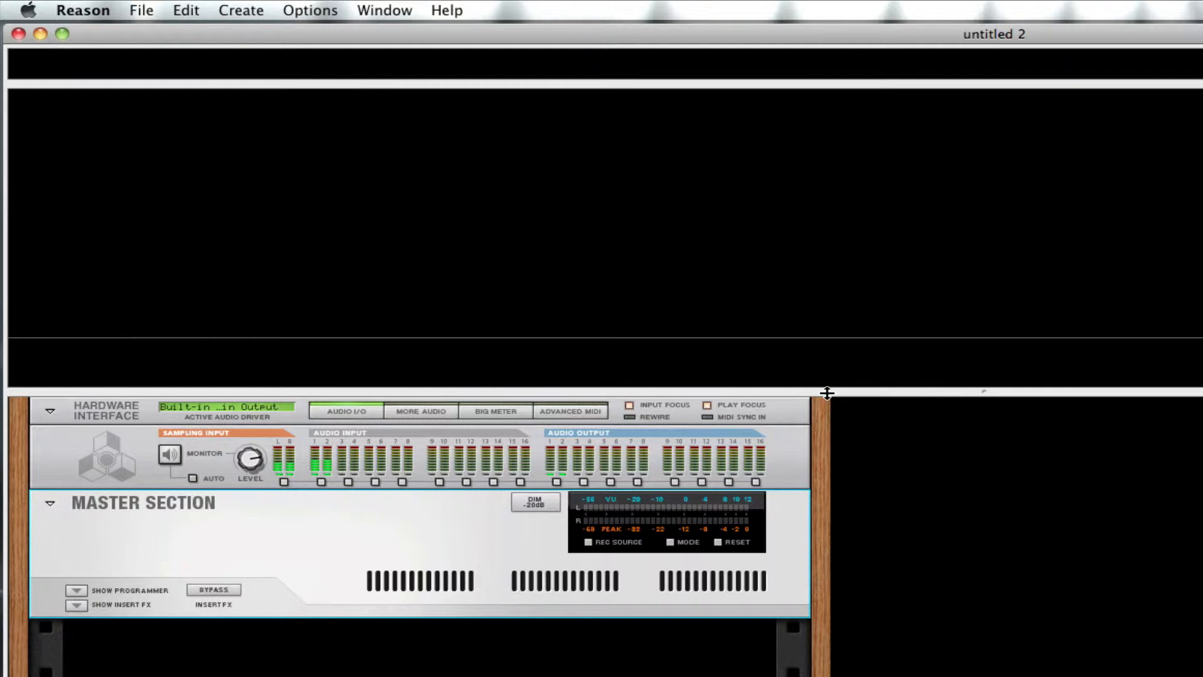
drag(827, 392, 938, 3)
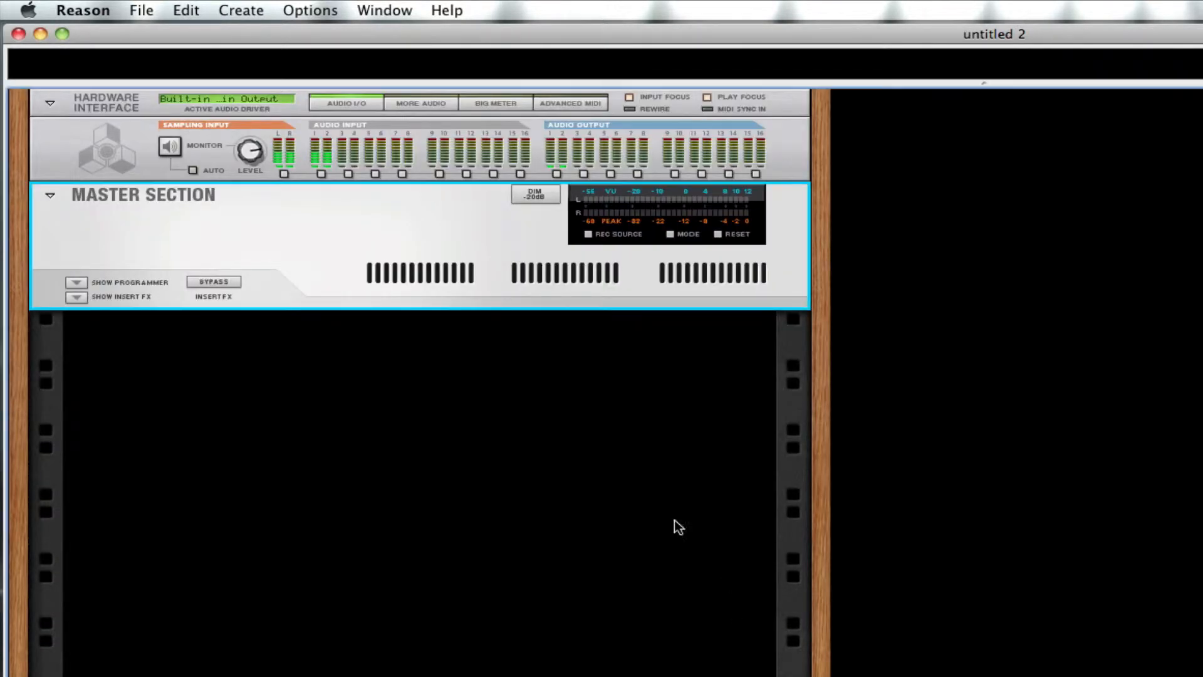
right_click(182, 386)
mouse_move(280, 543)
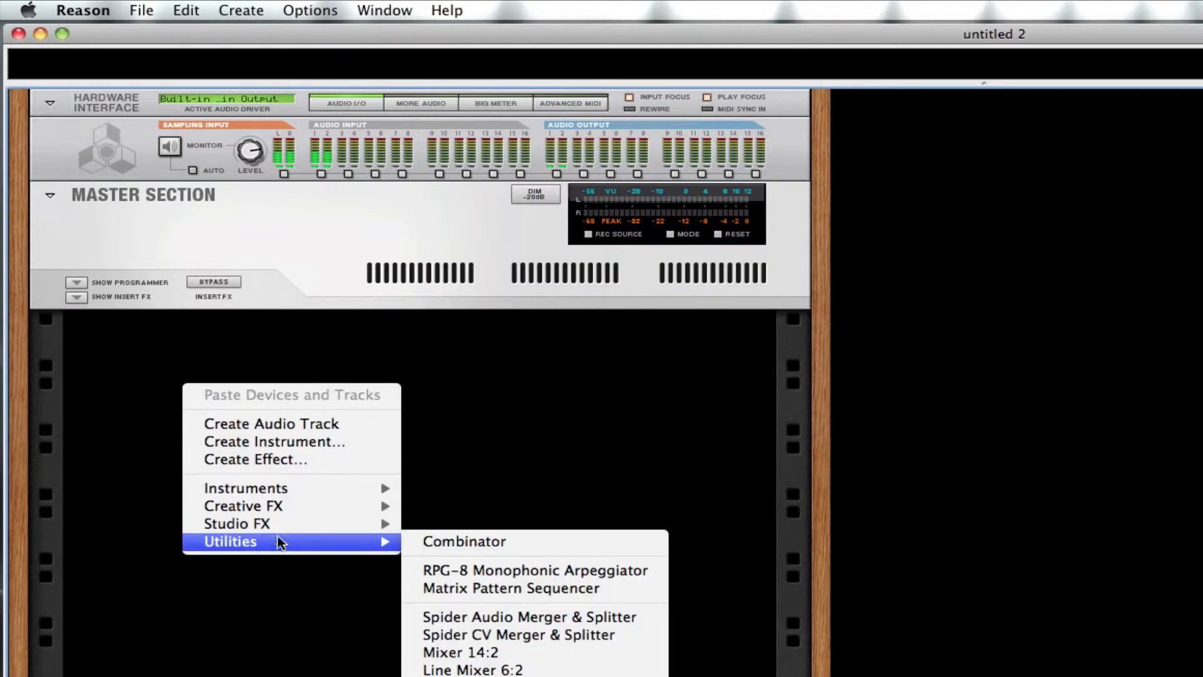
click(115, 390)
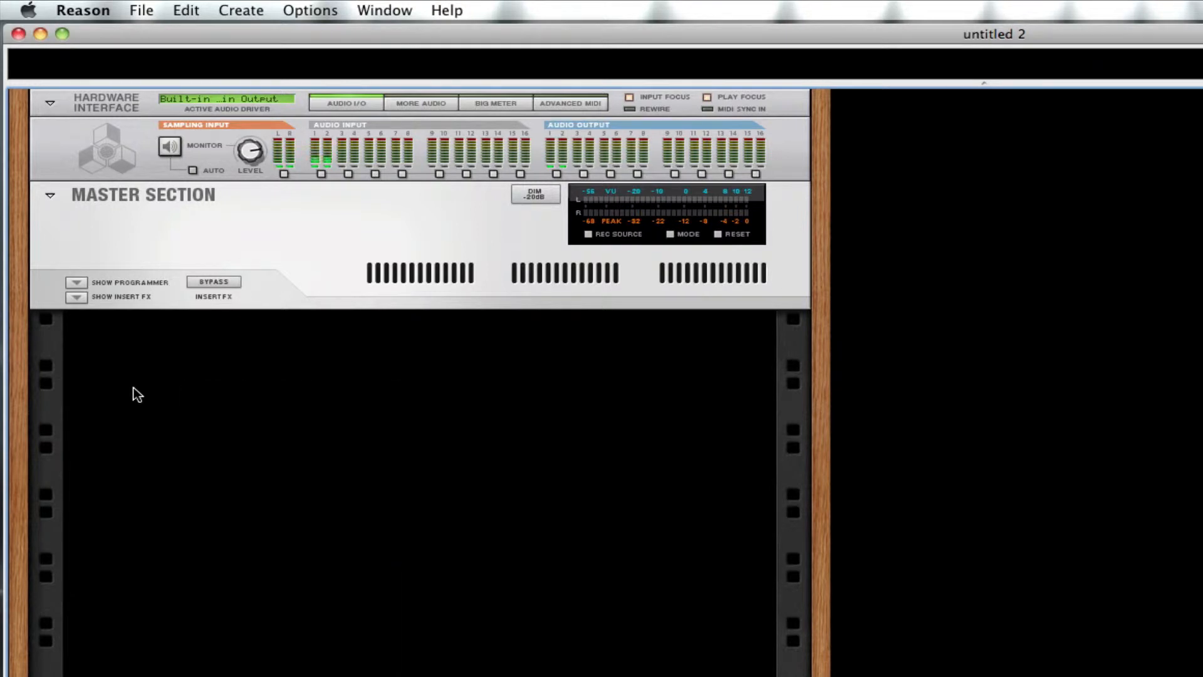
- Create a Combinator in the empty rack below the Master Section
right_click(182, 376)
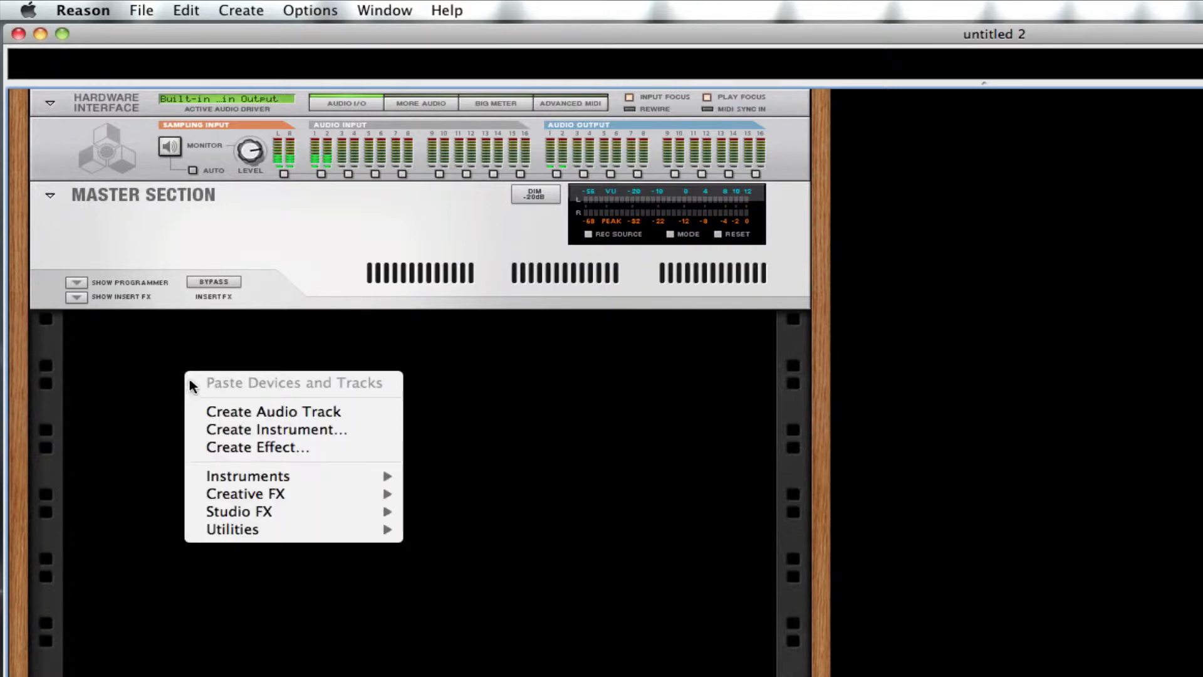
mouse_move(242, 531)
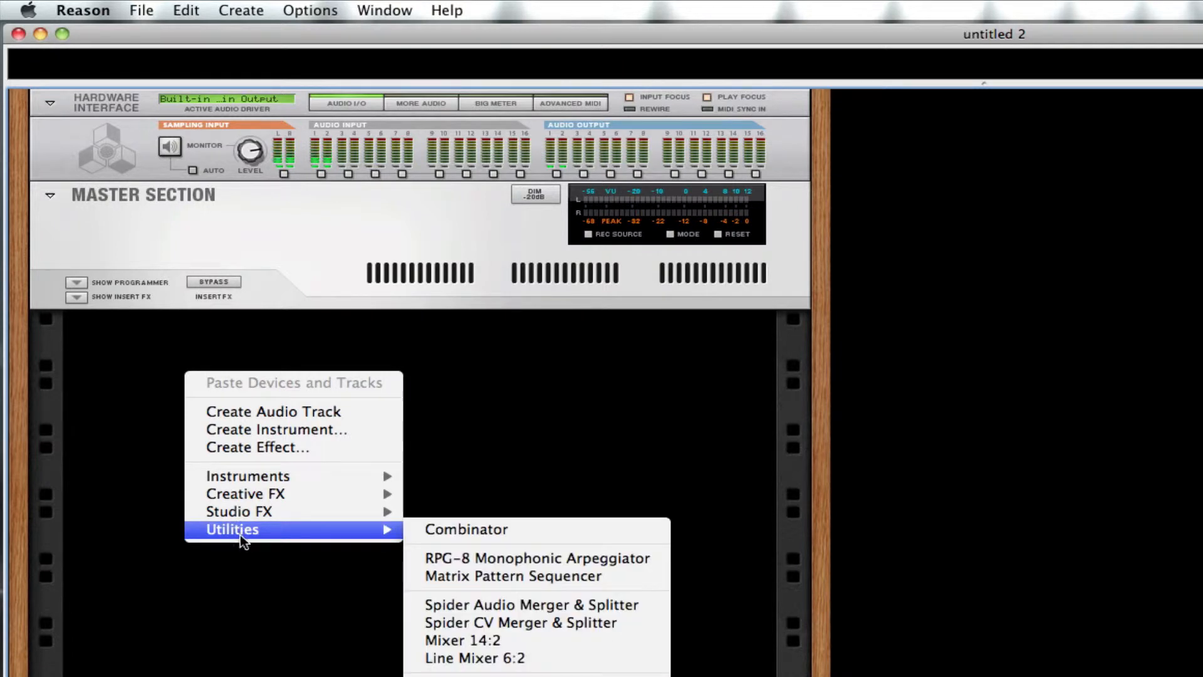
mouse_move(288, 478)
mouse_move(311, 512)
mouse_move(329, 530)
click(439, 529)
- Add a Malström Graintable Synthesizer inside the Combinator
right_click(273, 487)
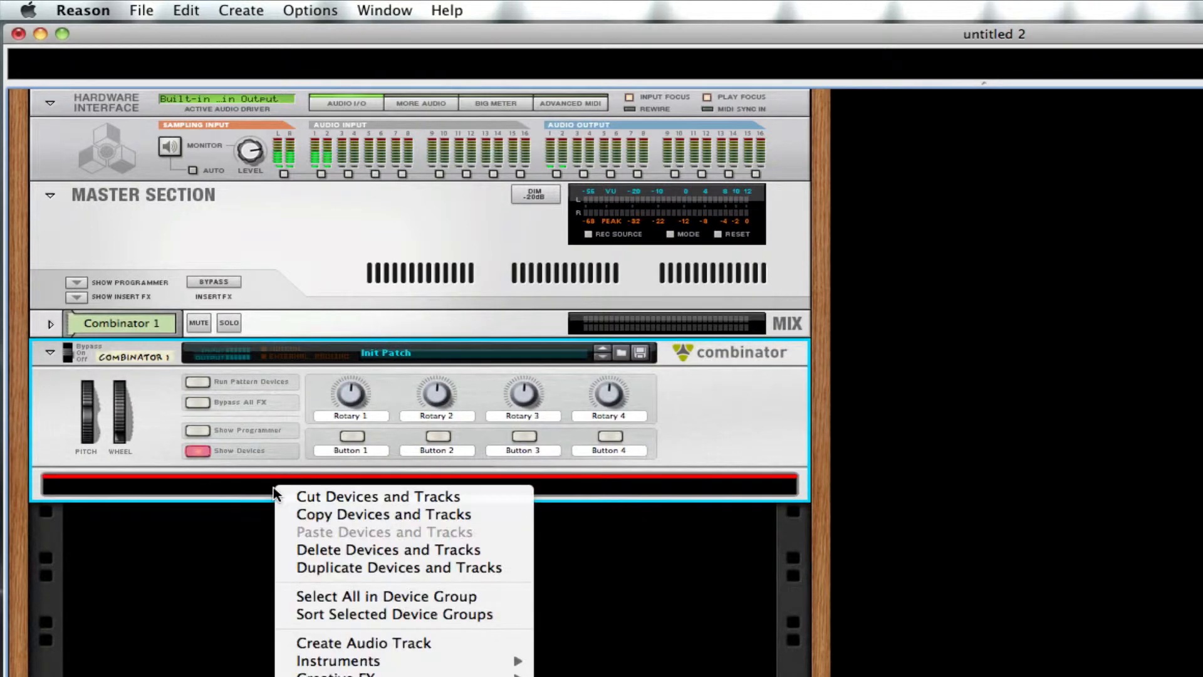
mouse_move(351, 673)
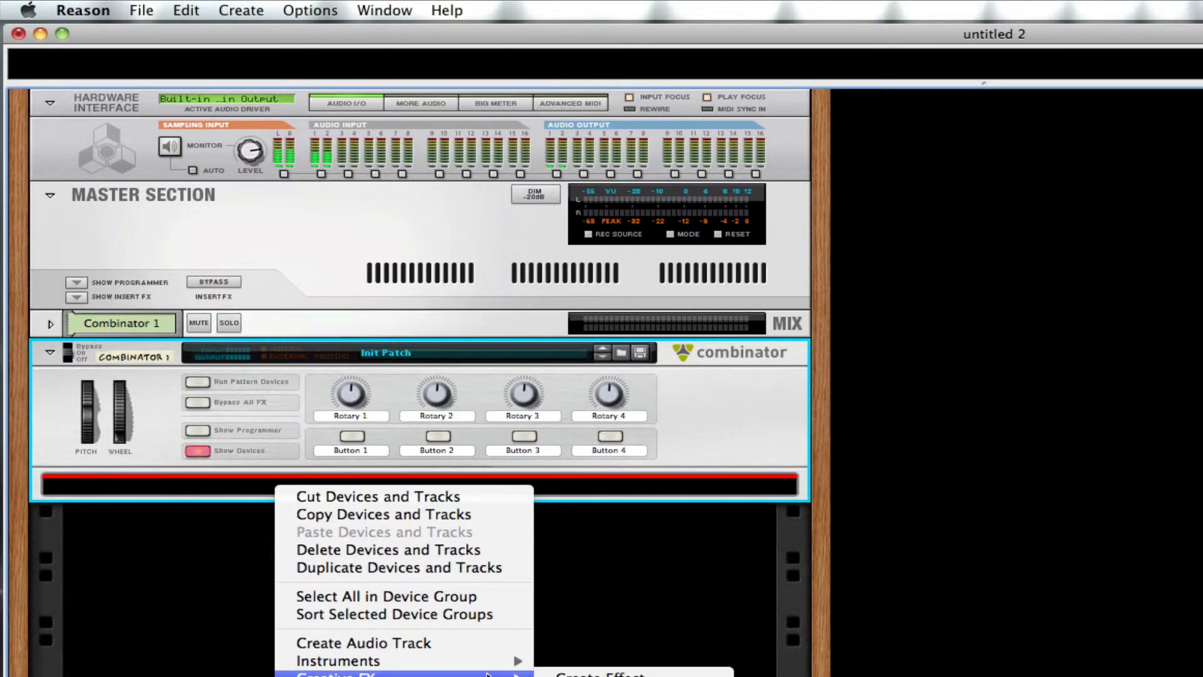
mouse_move(487, 660)
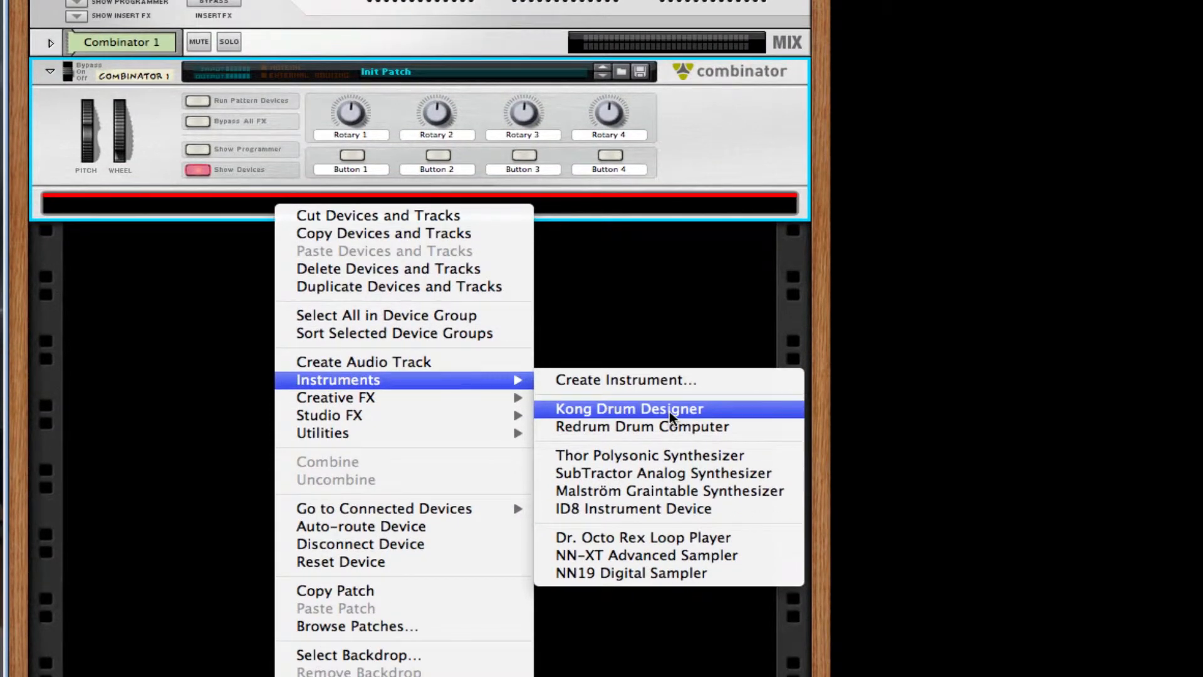
click(683, 492)
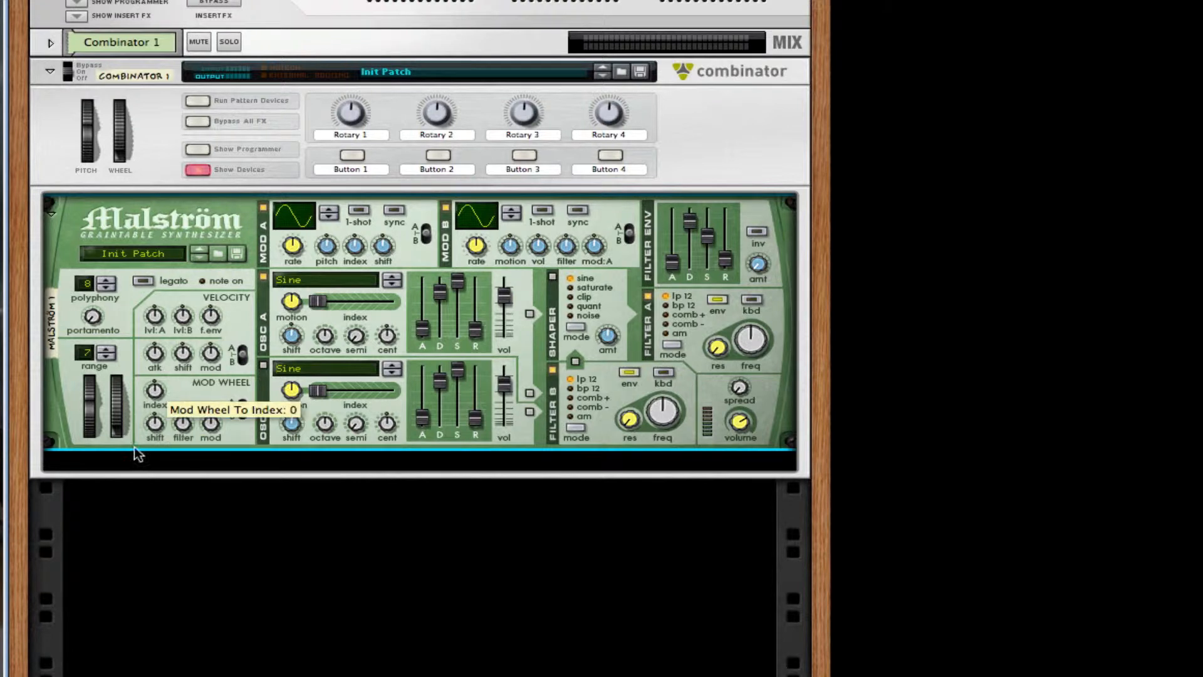
- Turn up the Malström's mod wheel shift, and give modulator A a synced rising curve with adjusted rate, pitch, index and shift
drag(155, 424, 196, 191)
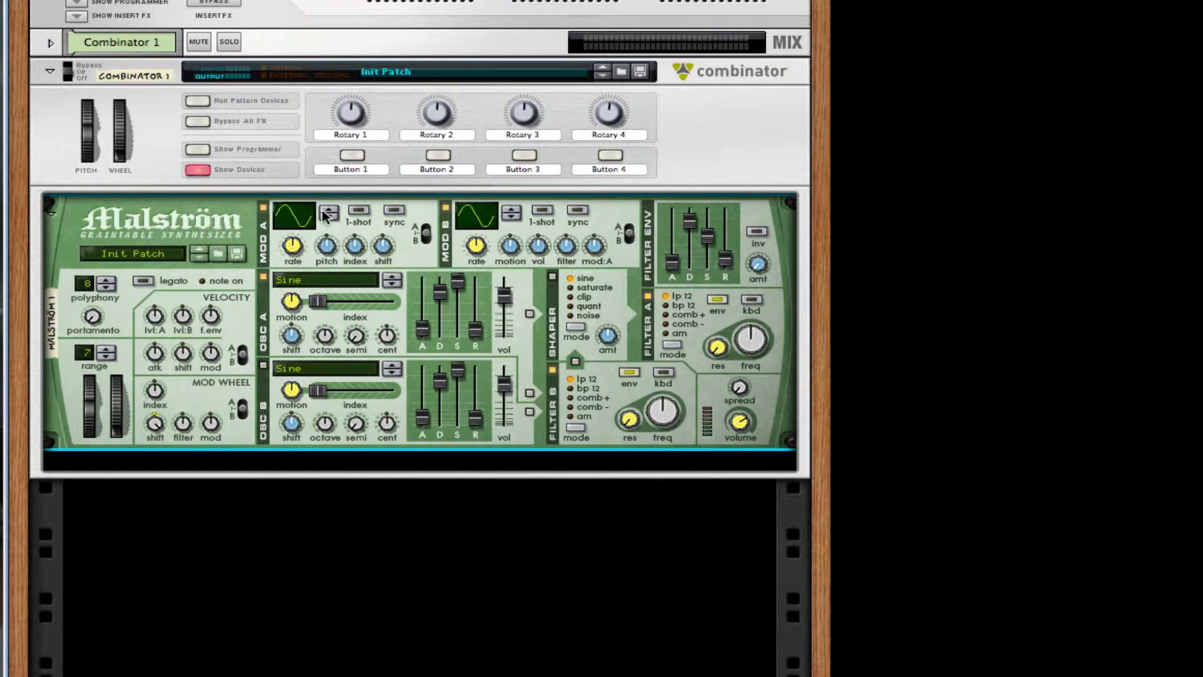
drag(291, 220, 309, 204)
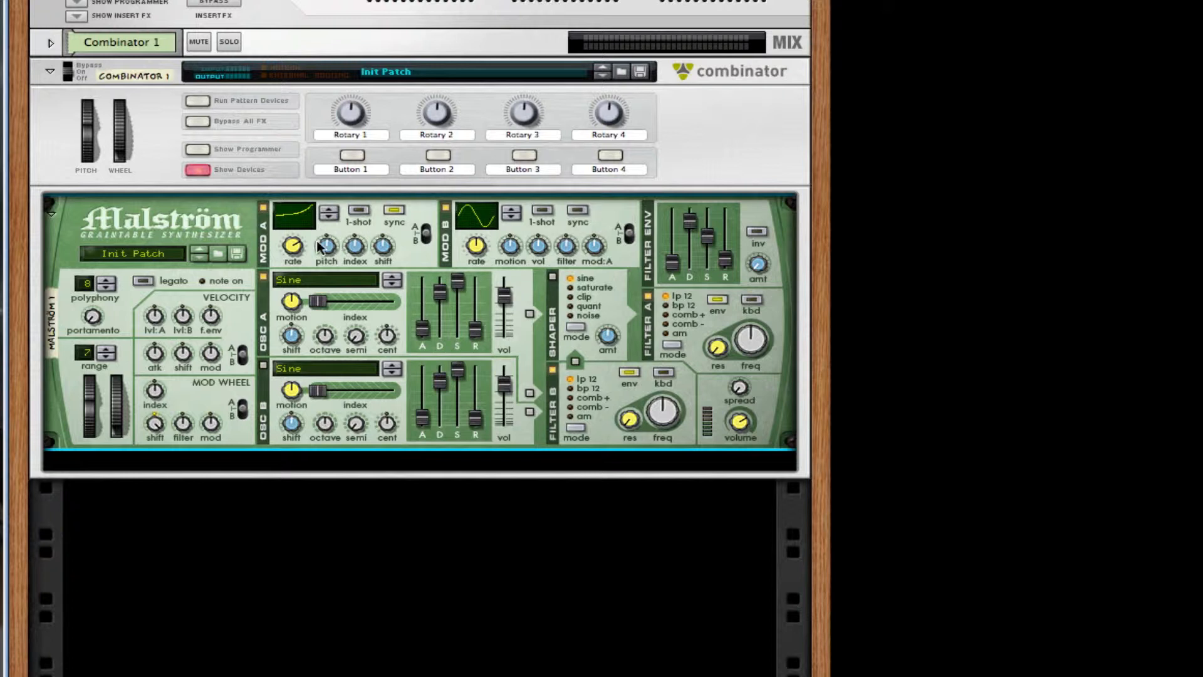
drag(317, 243, 383, 273)
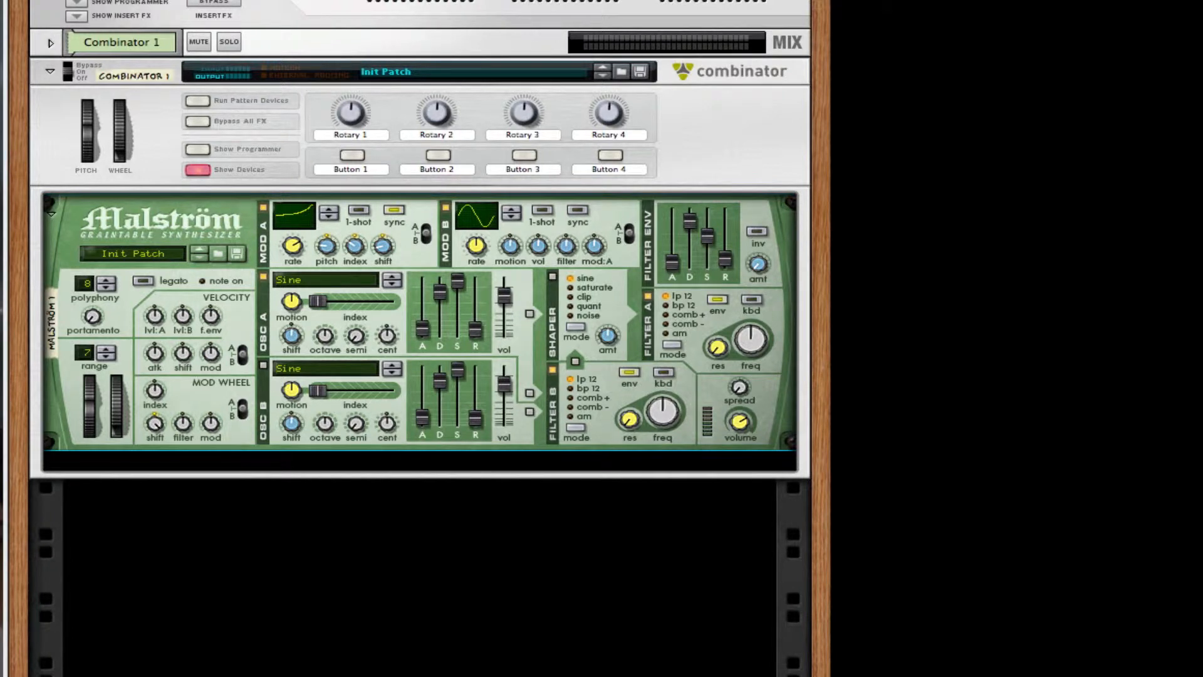
click(407, 243)
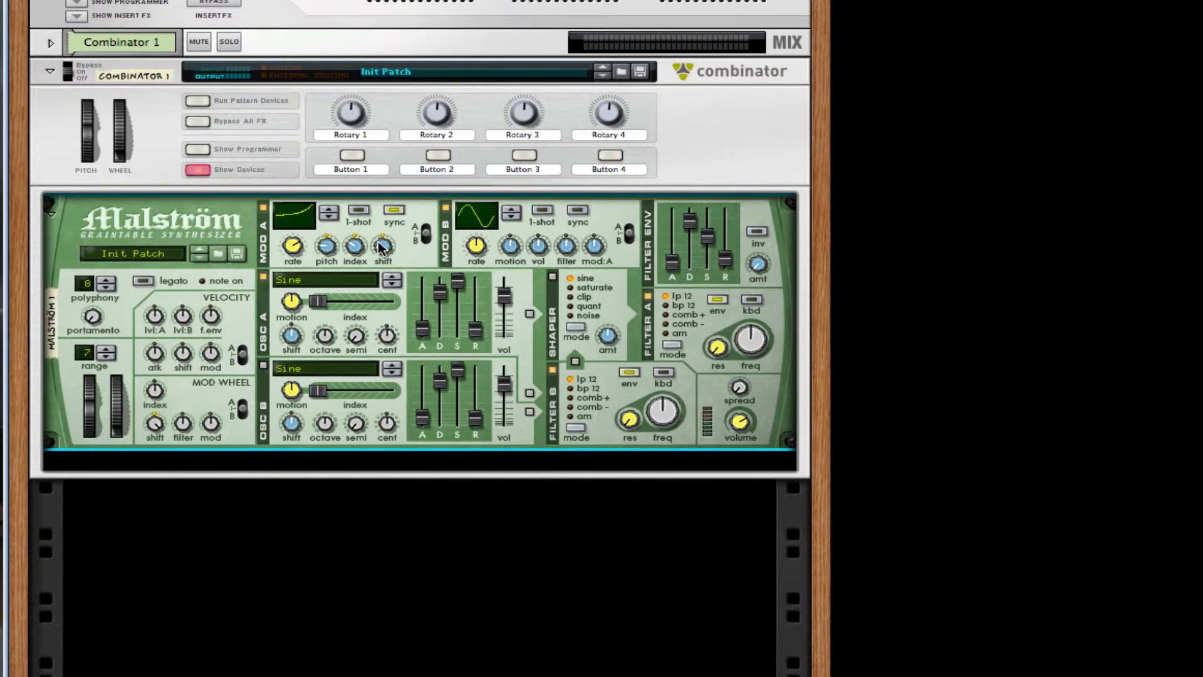
drag(380, 246, 381, 245)
- Set oscillator A's graintable to Synth: VocoderSwirl on the Malström
click(305, 287)
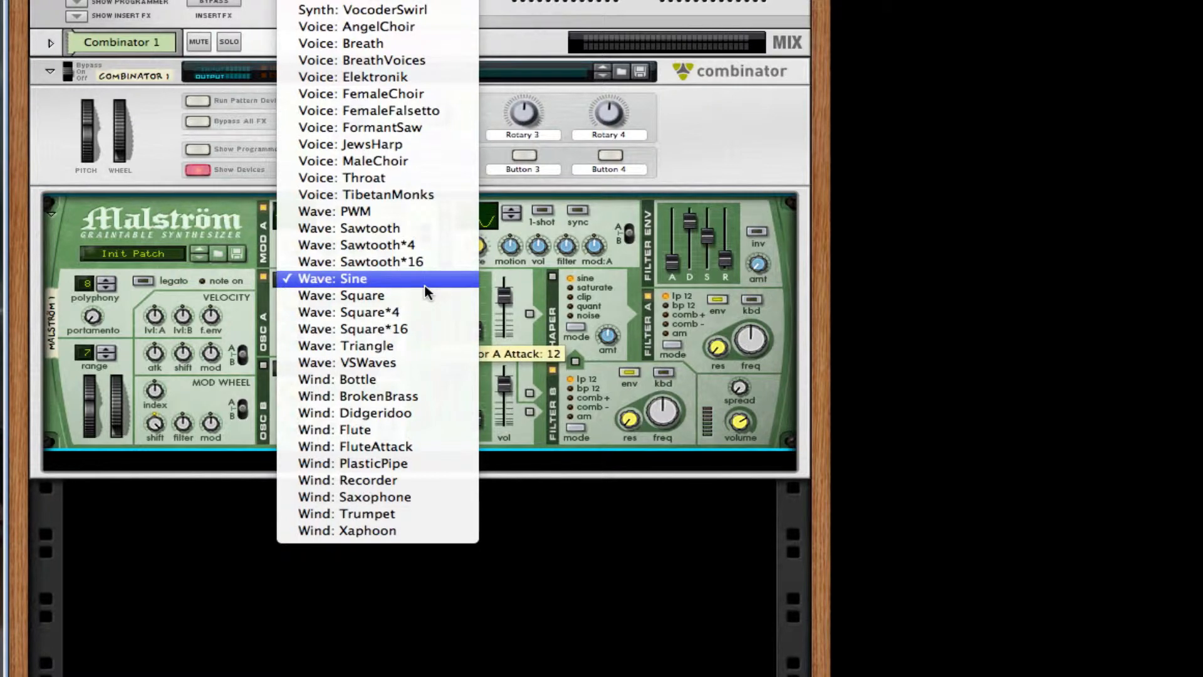
scroll(426, 291, up, 1)
scroll(425, 291, up, 10)
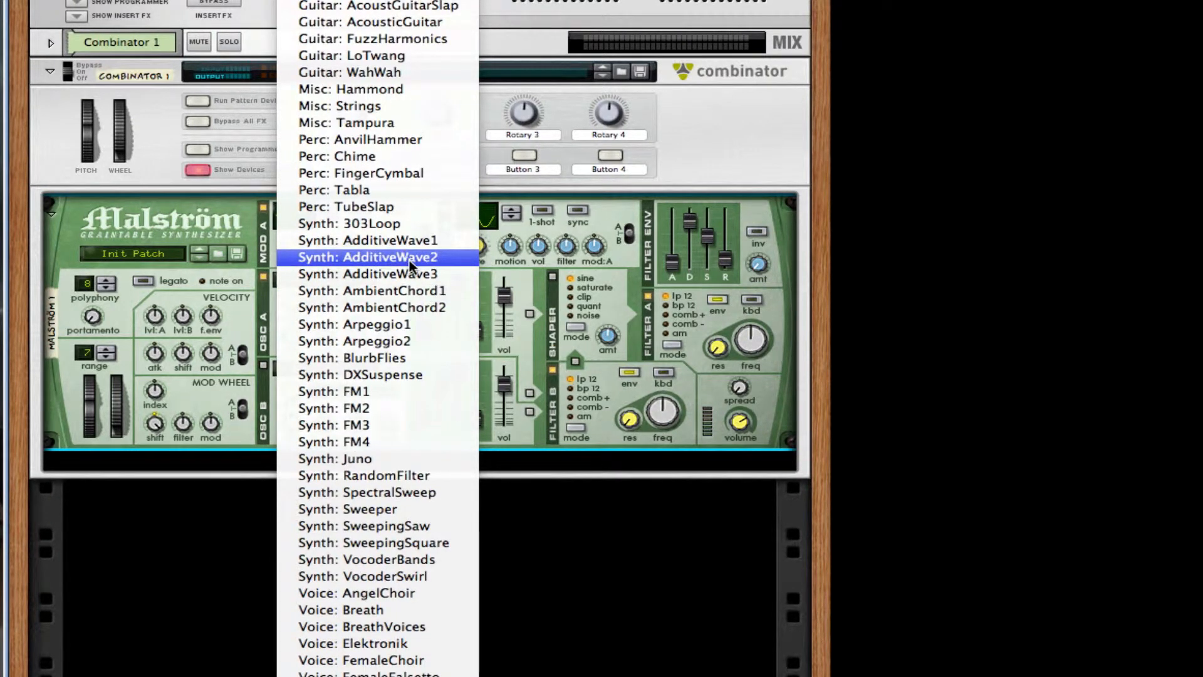
scroll(409, 261, down, 2)
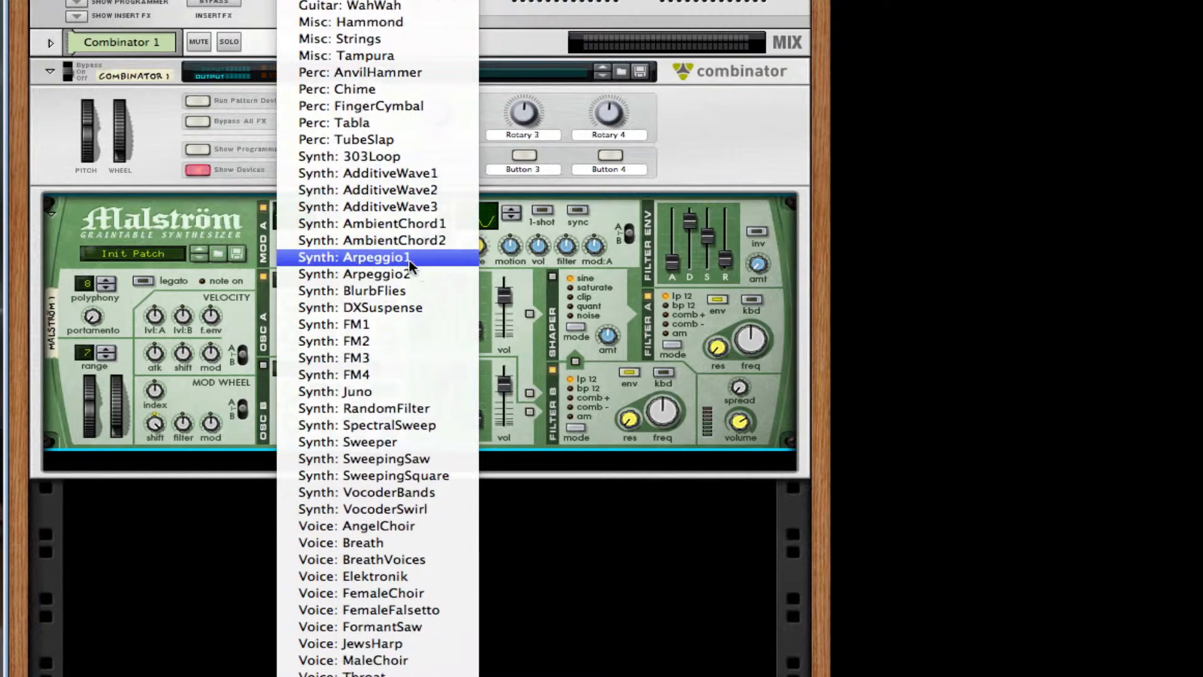
click(419, 510)
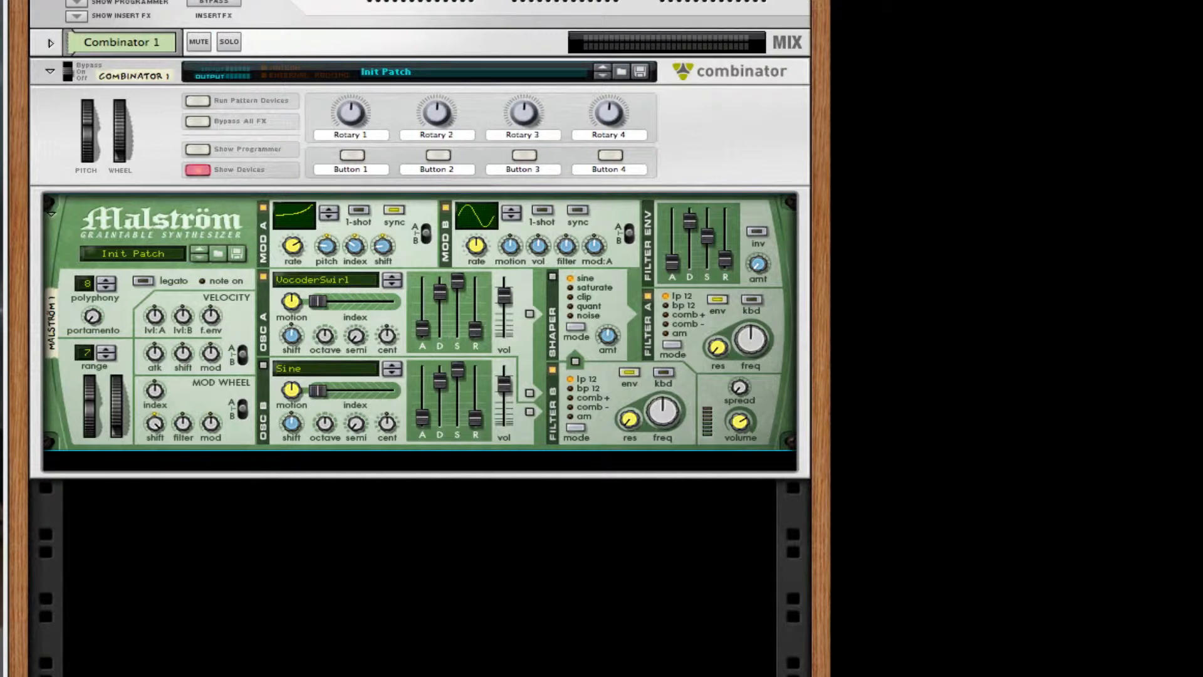
- Raise oscillator A's index to around mid-range, set its decay to maximum, and slightly increase its attack and release
mouse_move(340, 296)
mouse_down()
mouse_move(325, 296)
mouse_move(353, 298)
mouse_up()
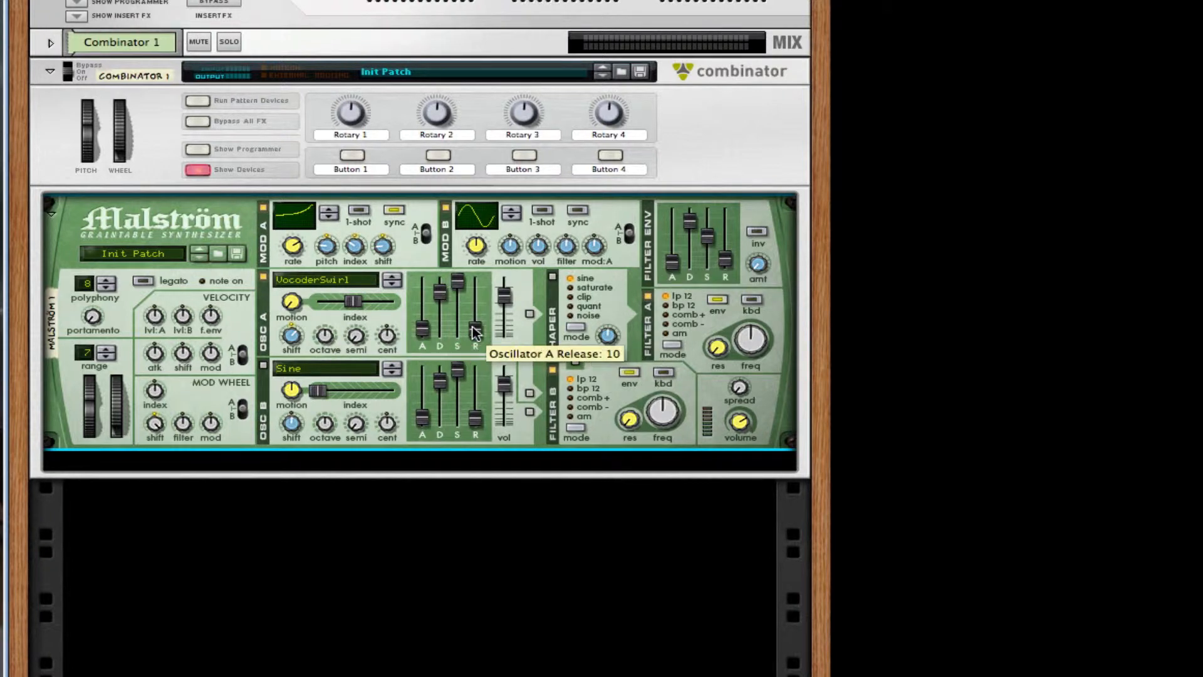
drag(437, 290, 454, 218)
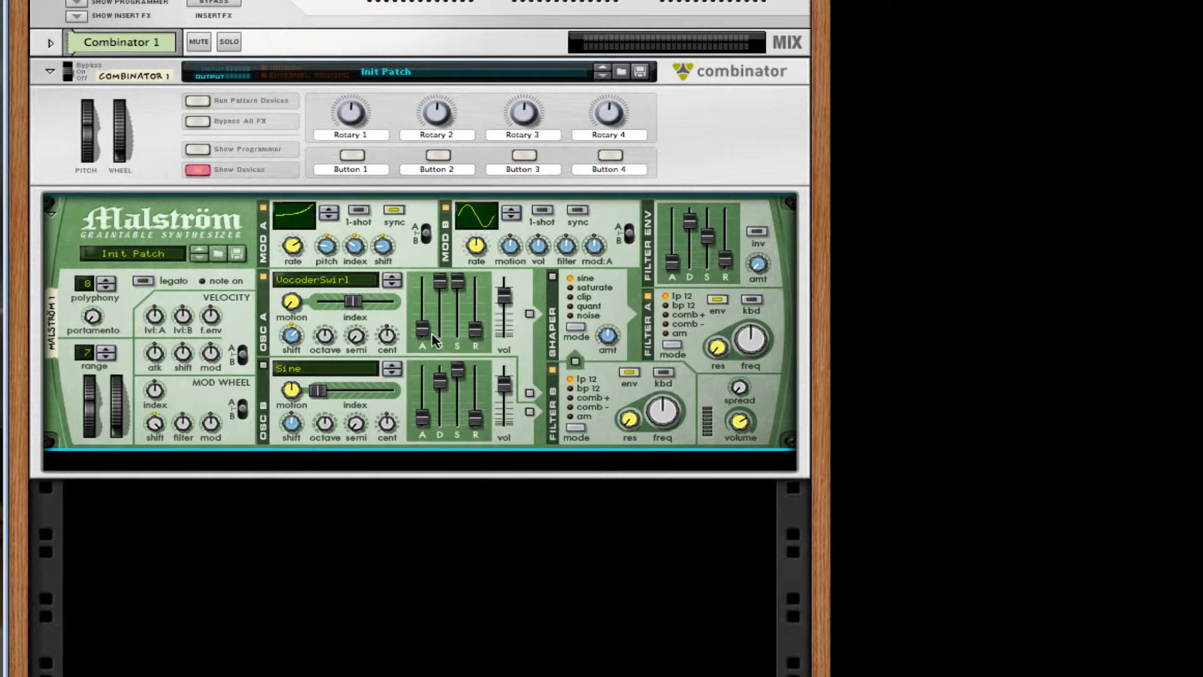
drag(423, 331, 480, 328)
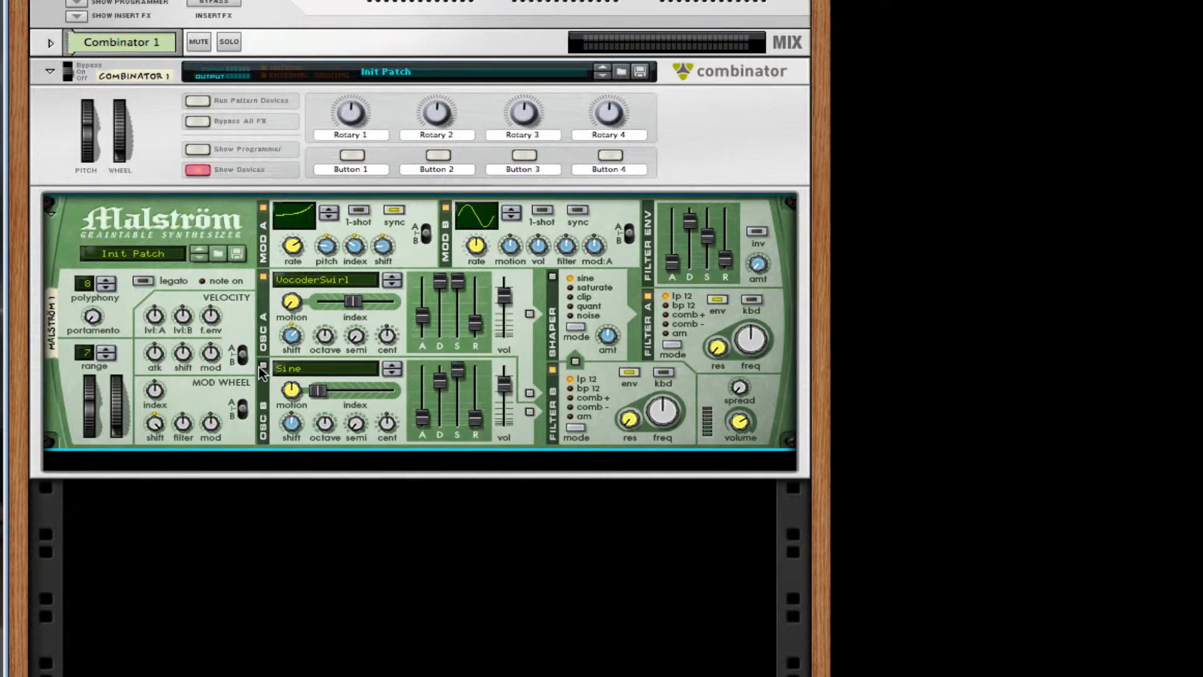
- Turn on oscillator B with the Voice: TibetanMonks graintable, setting its decay to 127 and slightly raising its attack and release
click(348, 368)
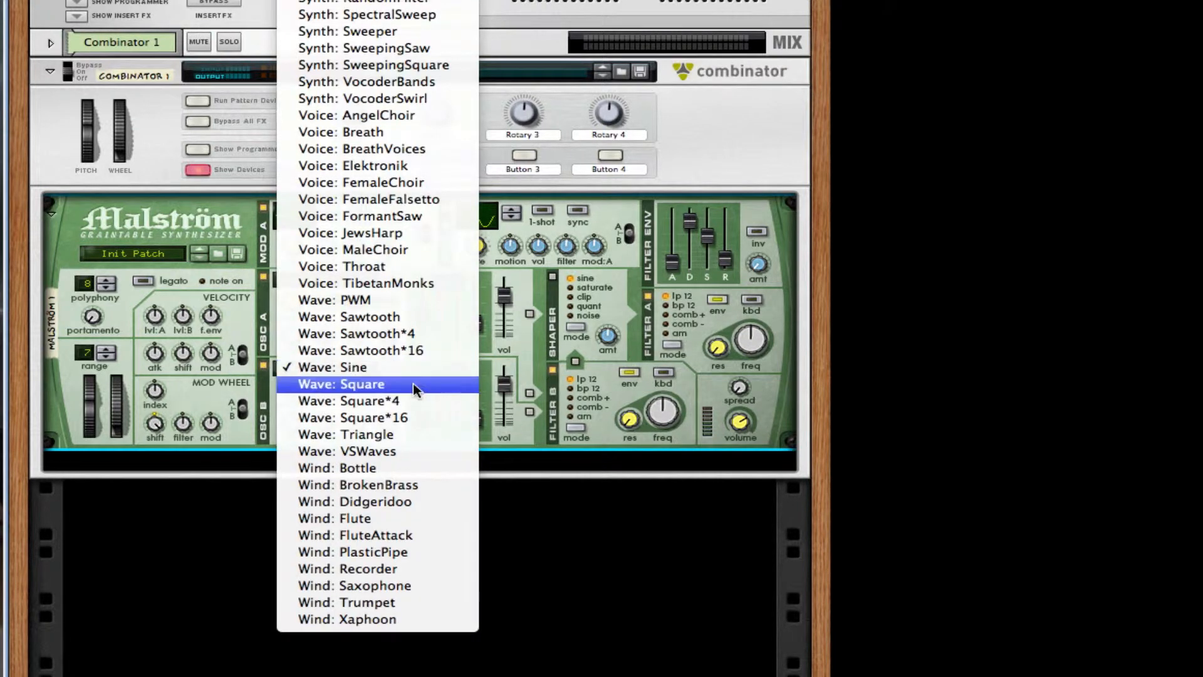
scroll(413, 383, up, 3)
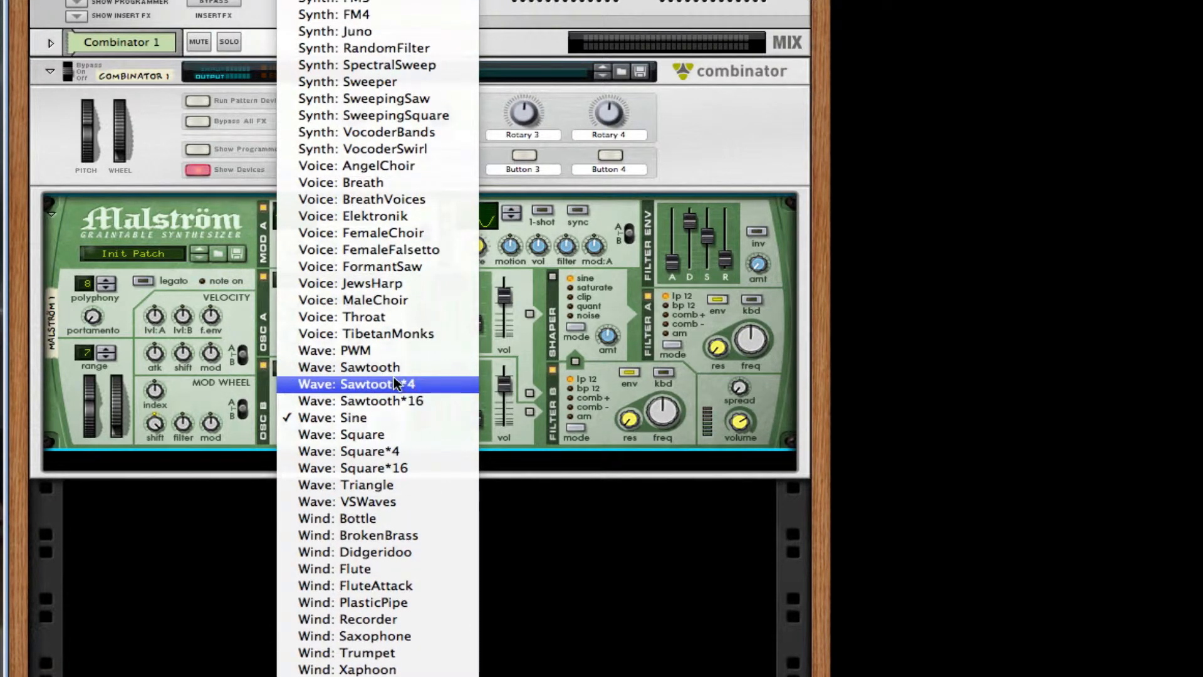
click(420, 335)
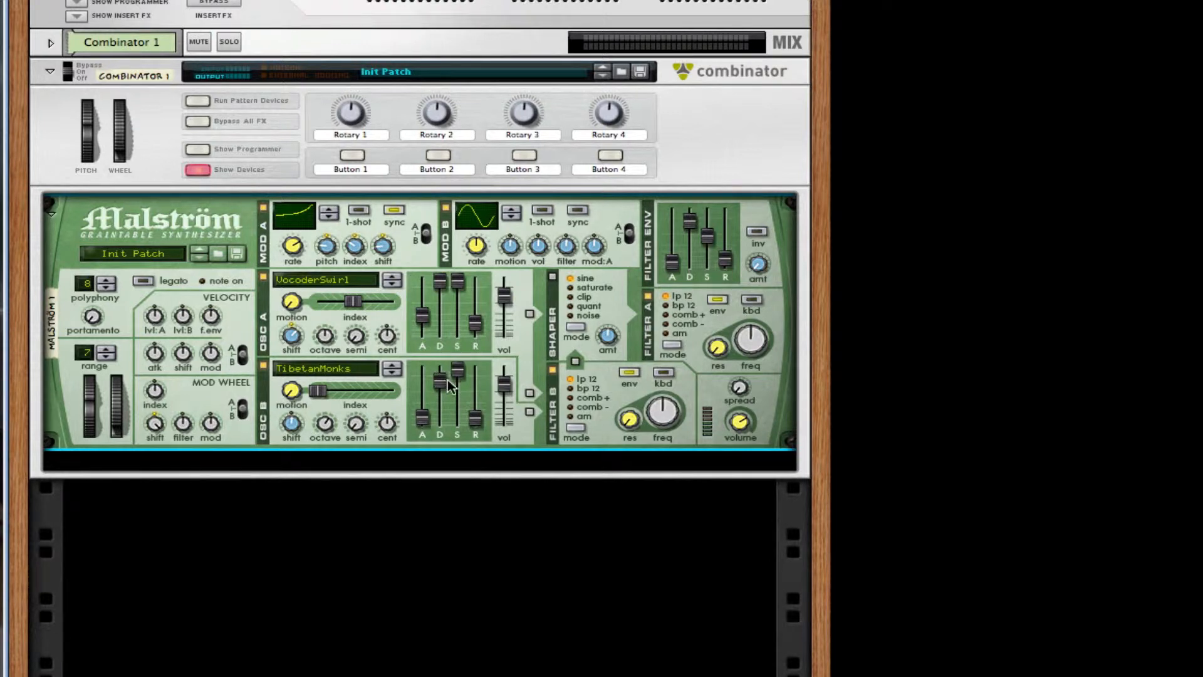
drag(441, 379, 441, 366)
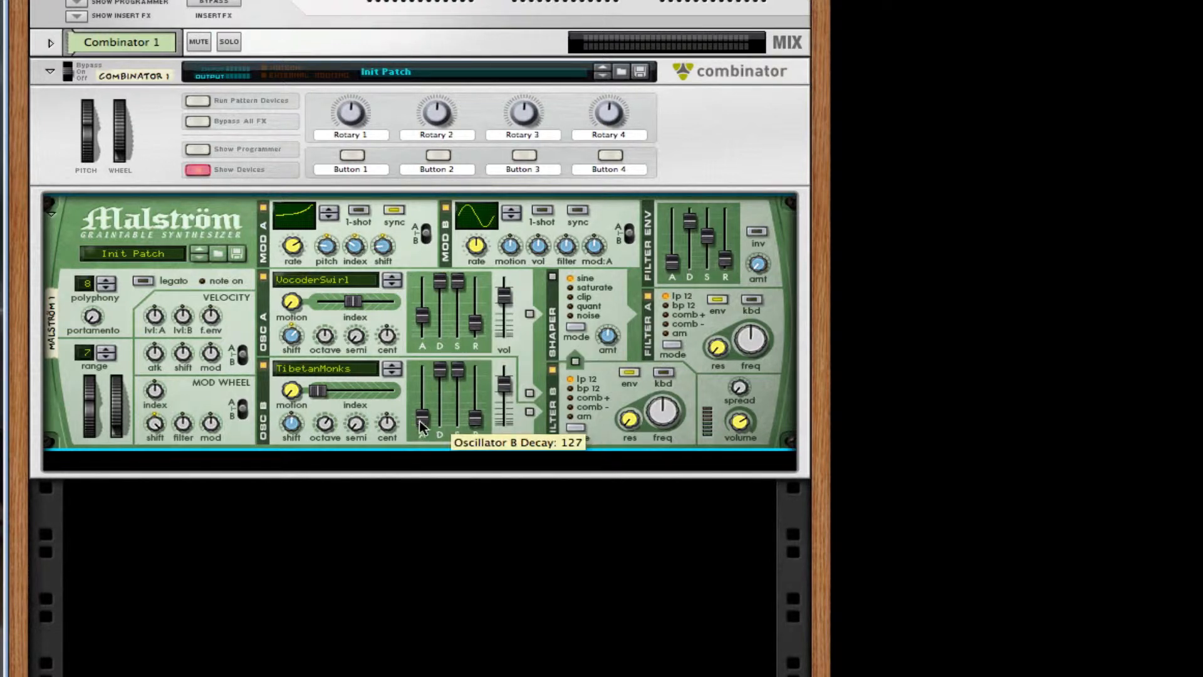
drag(419, 420, 478, 421)
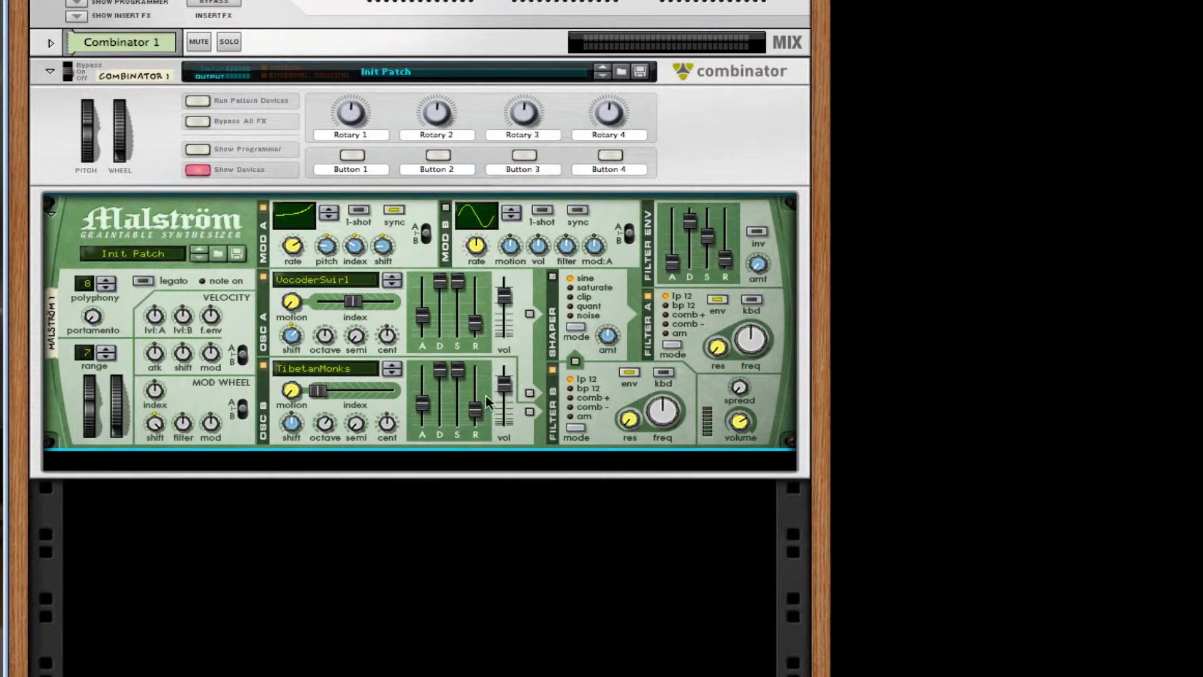
- Route both oscillators to filter B and set that filter to comb - with keyboard tracking, frequency 32 and slightly higher resonance
click(529, 393)
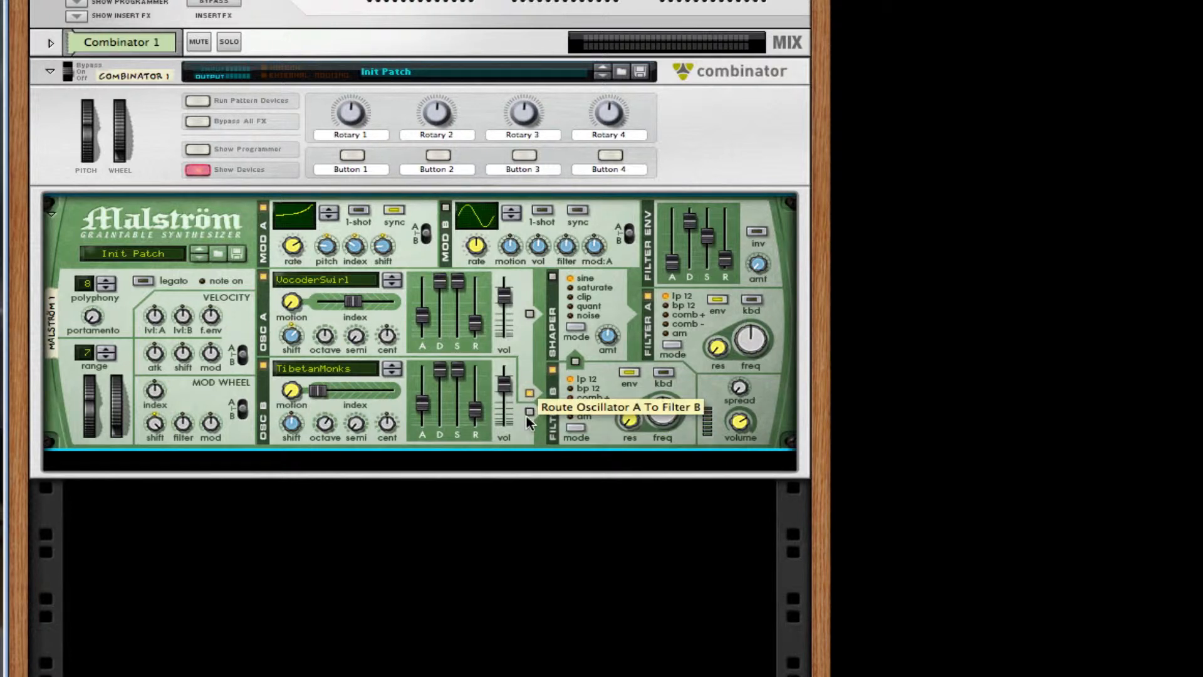
click(530, 412)
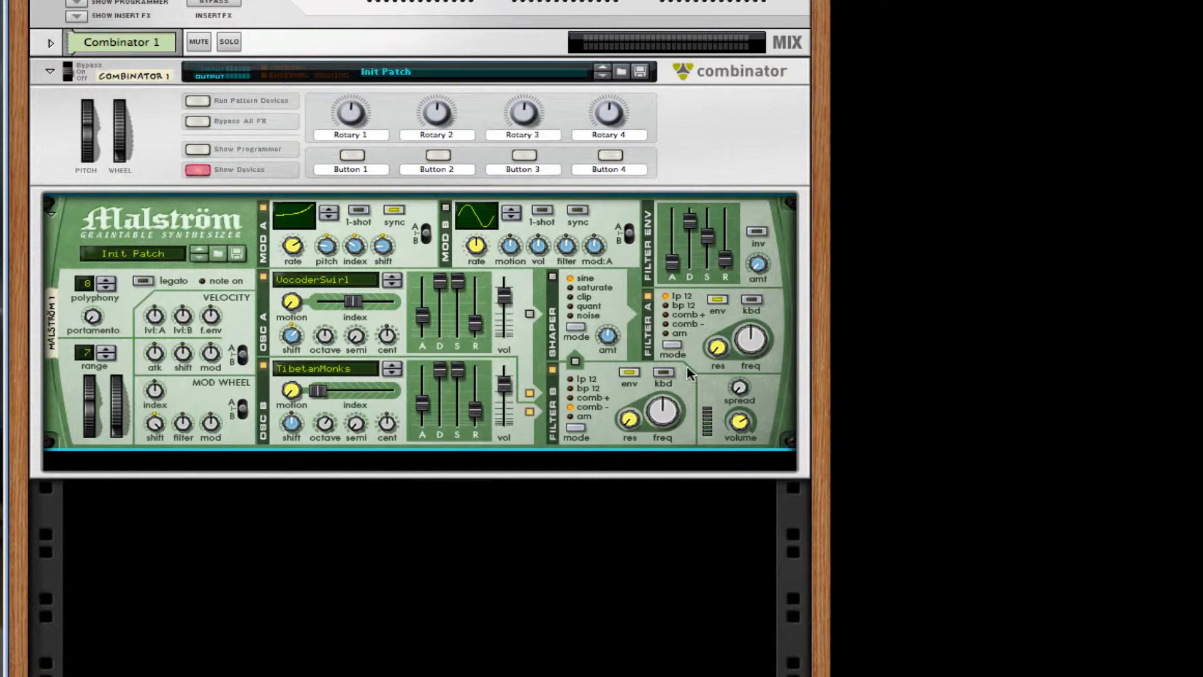
click(663, 374)
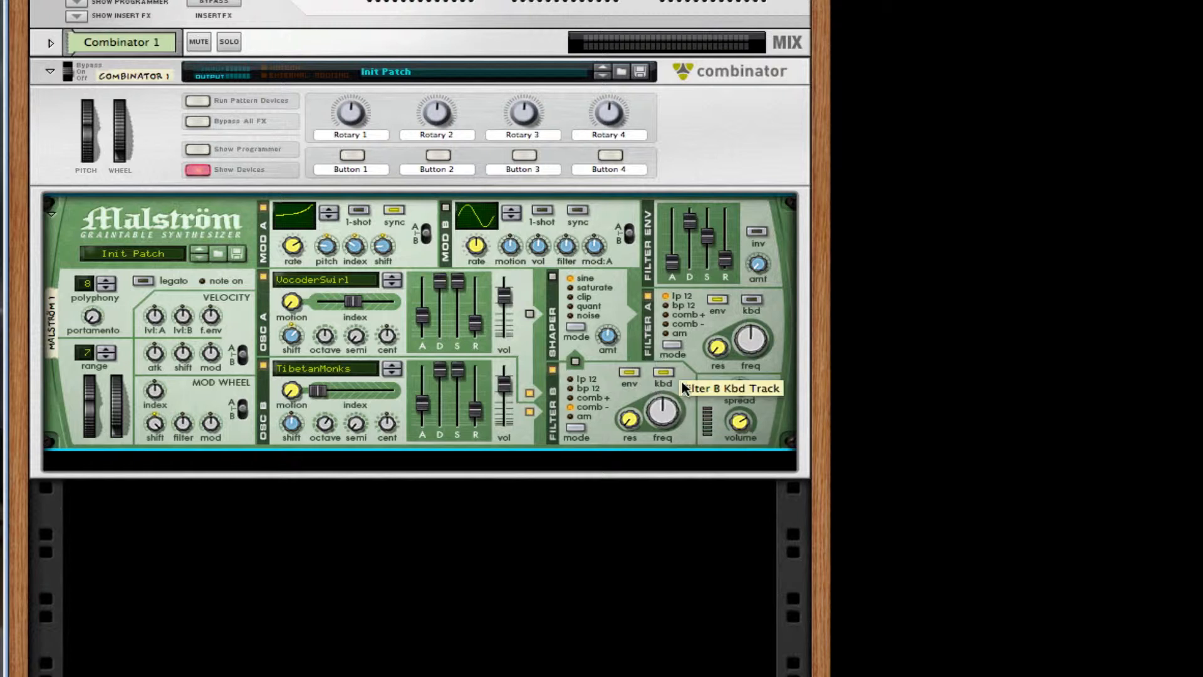
drag(658, 416, 658, 441)
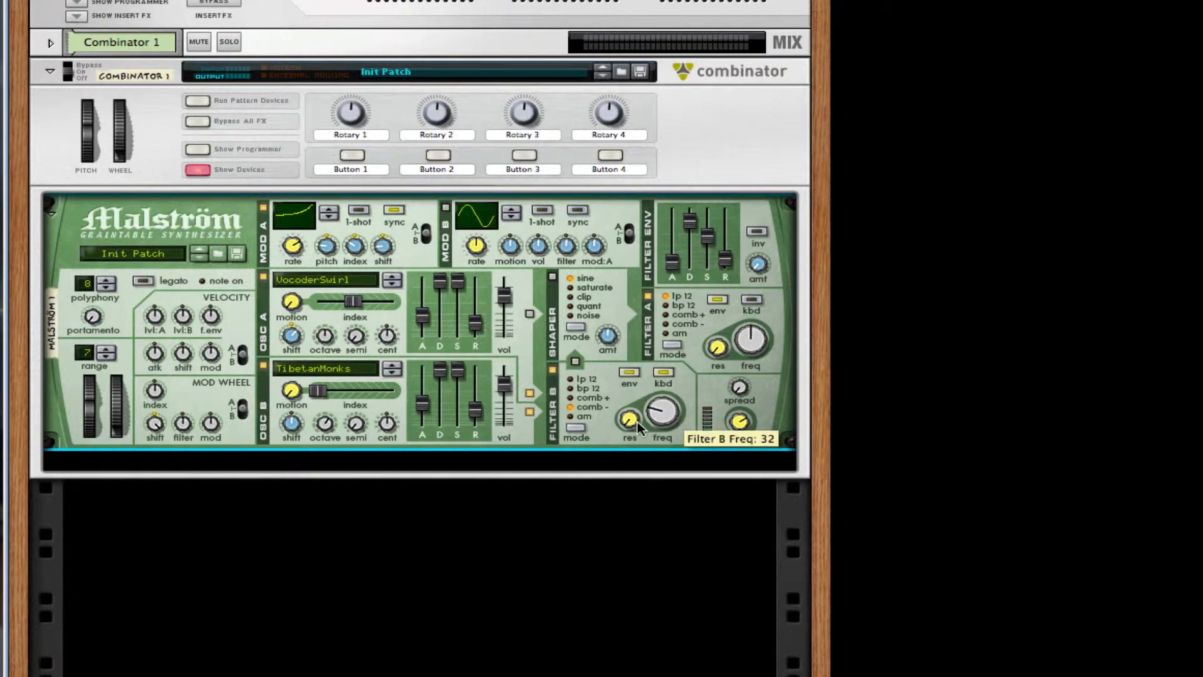
drag(630, 425, 636, 408)
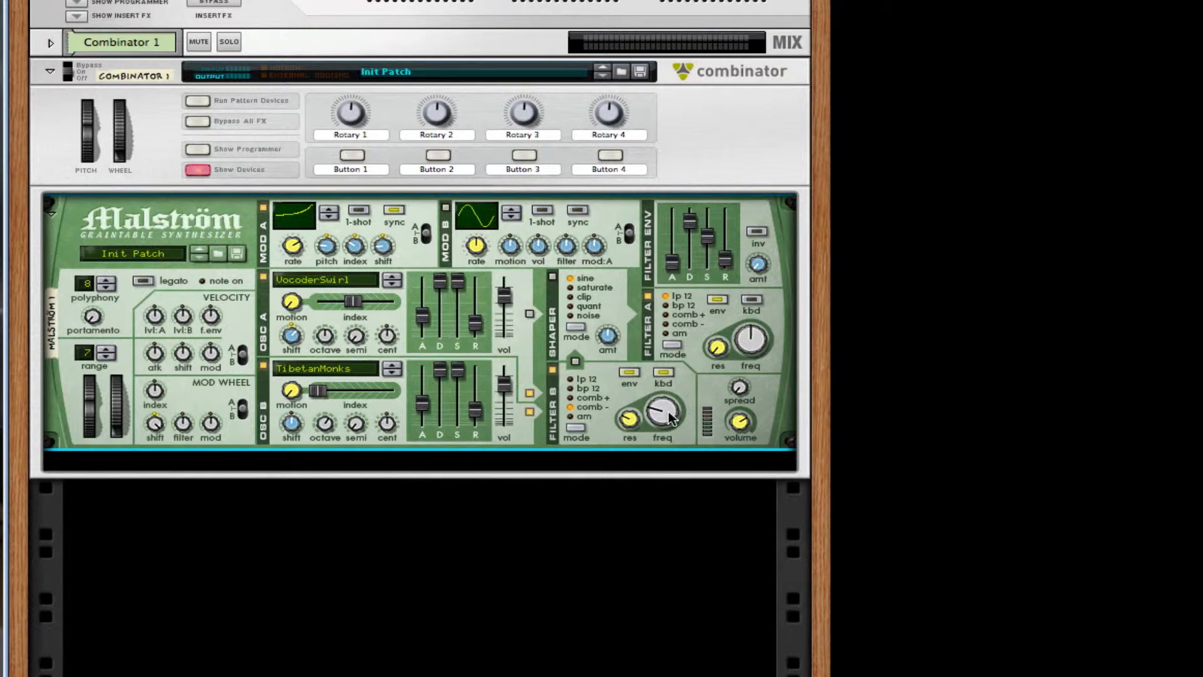
mouse_move(670, 418)
mouse_move(484, 310)
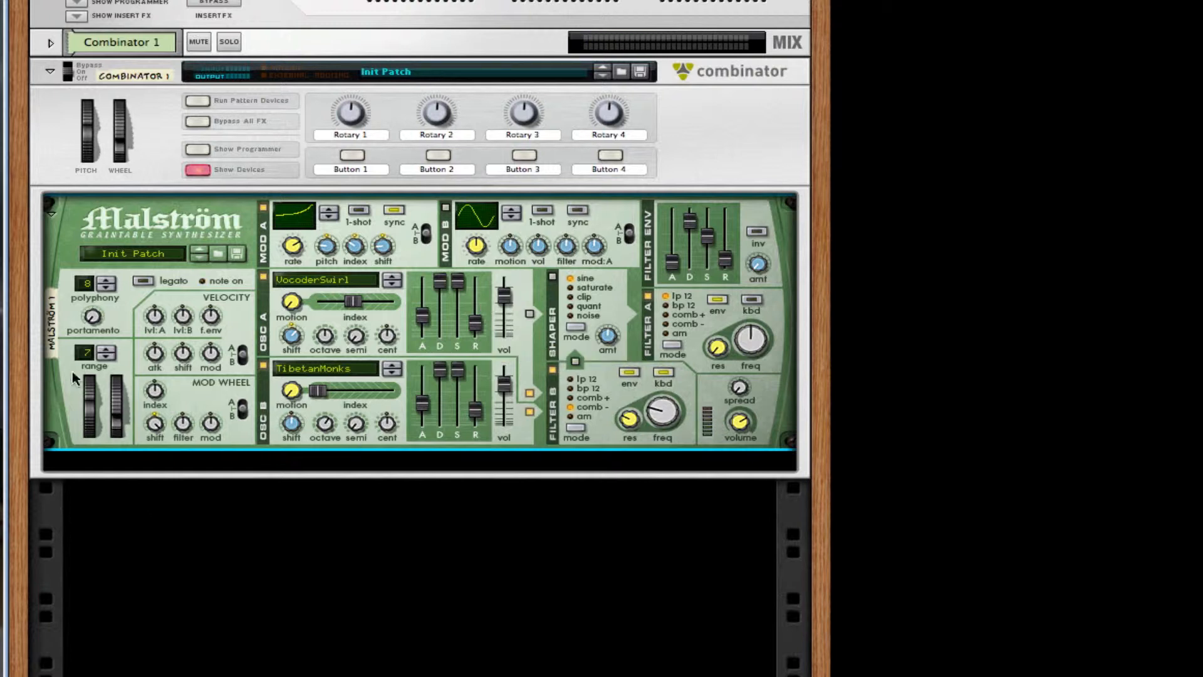
- Add an RV7000 Advanced Reverb after the Malström and reduce its dry-wet mix and decay
right_click(216, 383)
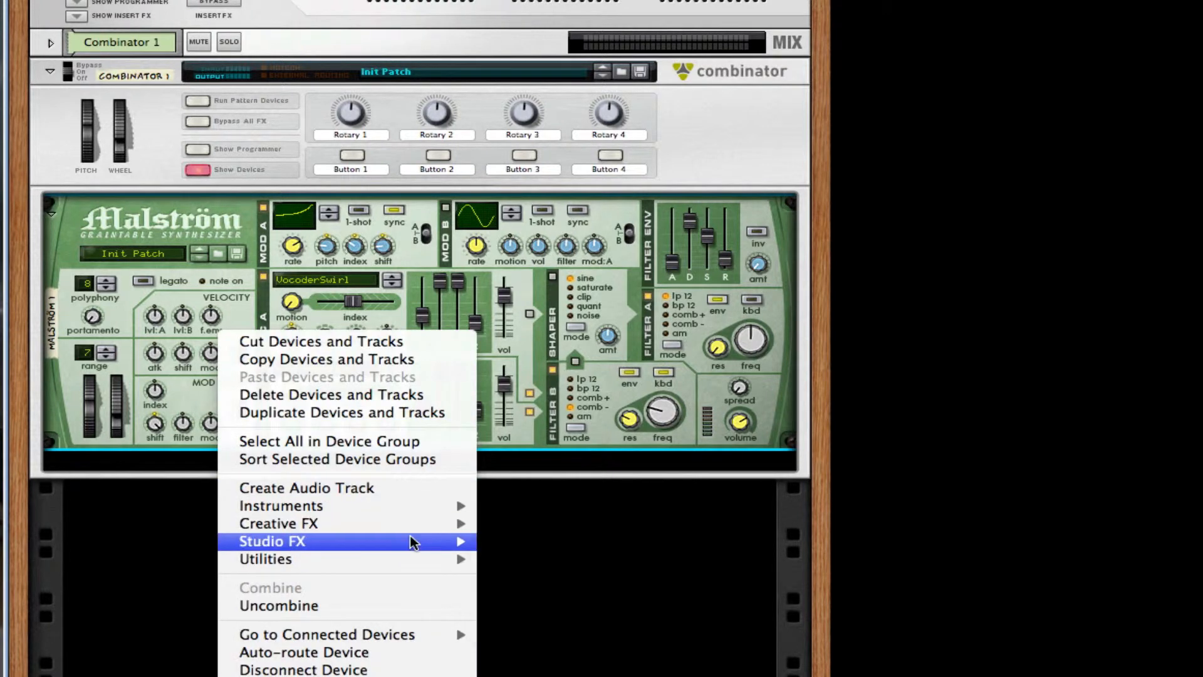
mouse_move(410, 537)
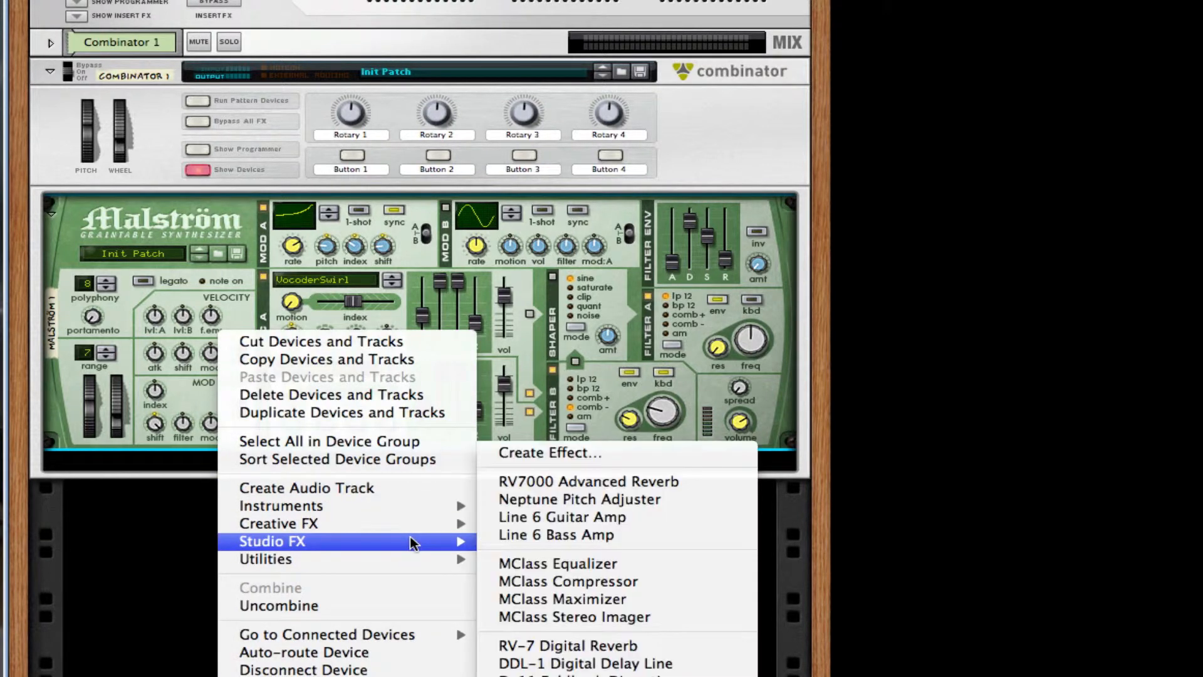
click(629, 481)
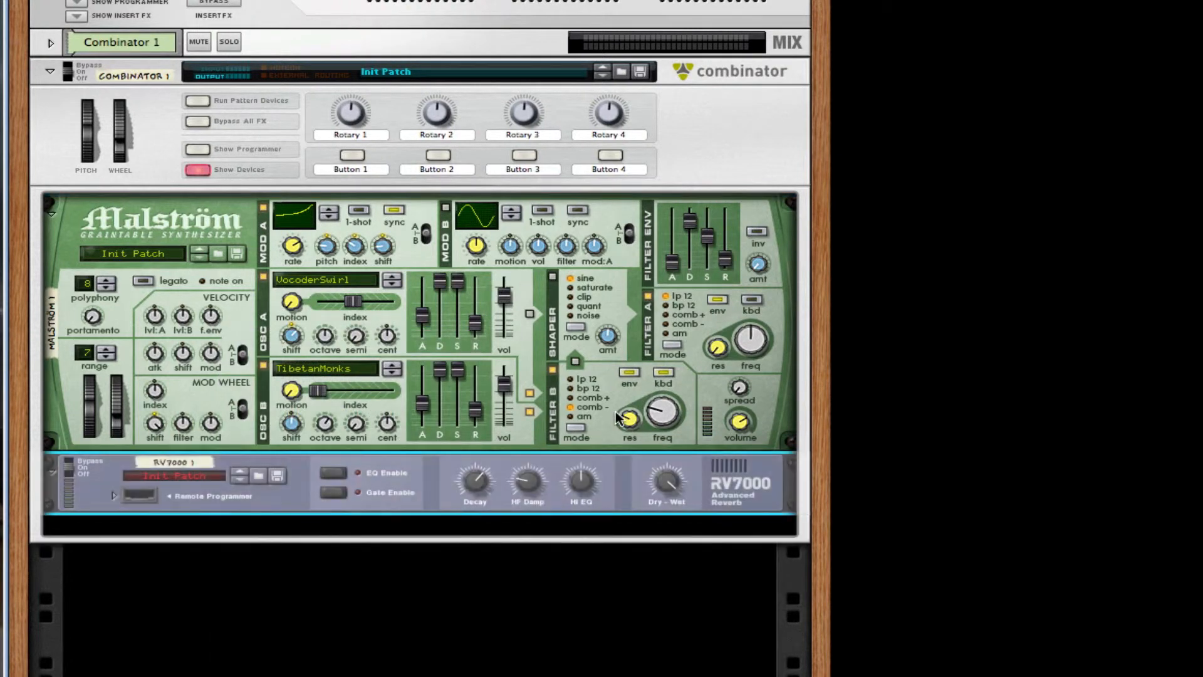
drag(671, 482, 665, 529)
drag(474, 481, 480, 506)
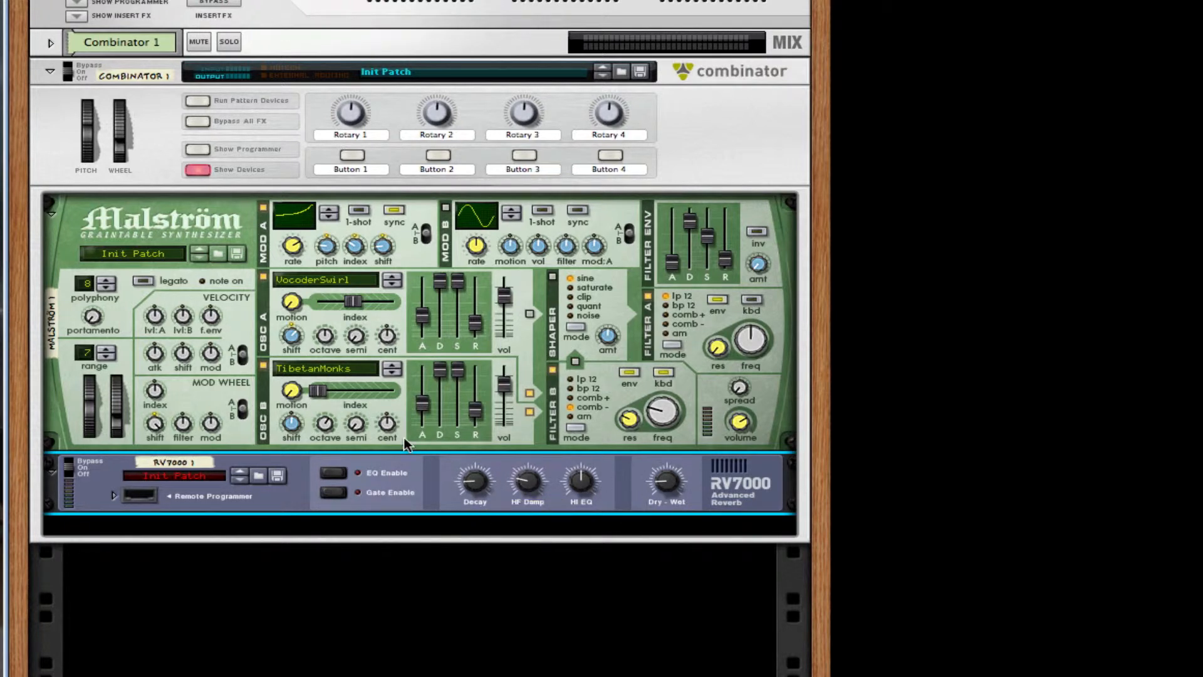
- Add a Line 6 Bass Amp below the RV7000 reverb in the Combinator
right_click(426, 461)
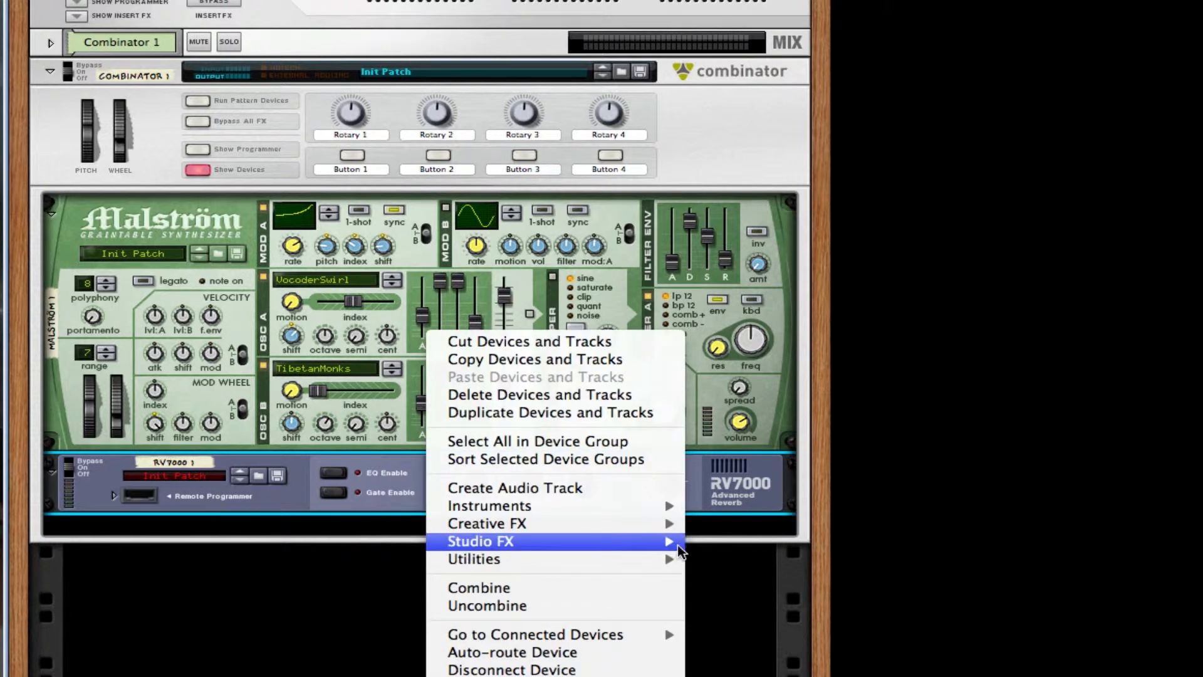
mouse_move(675, 546)
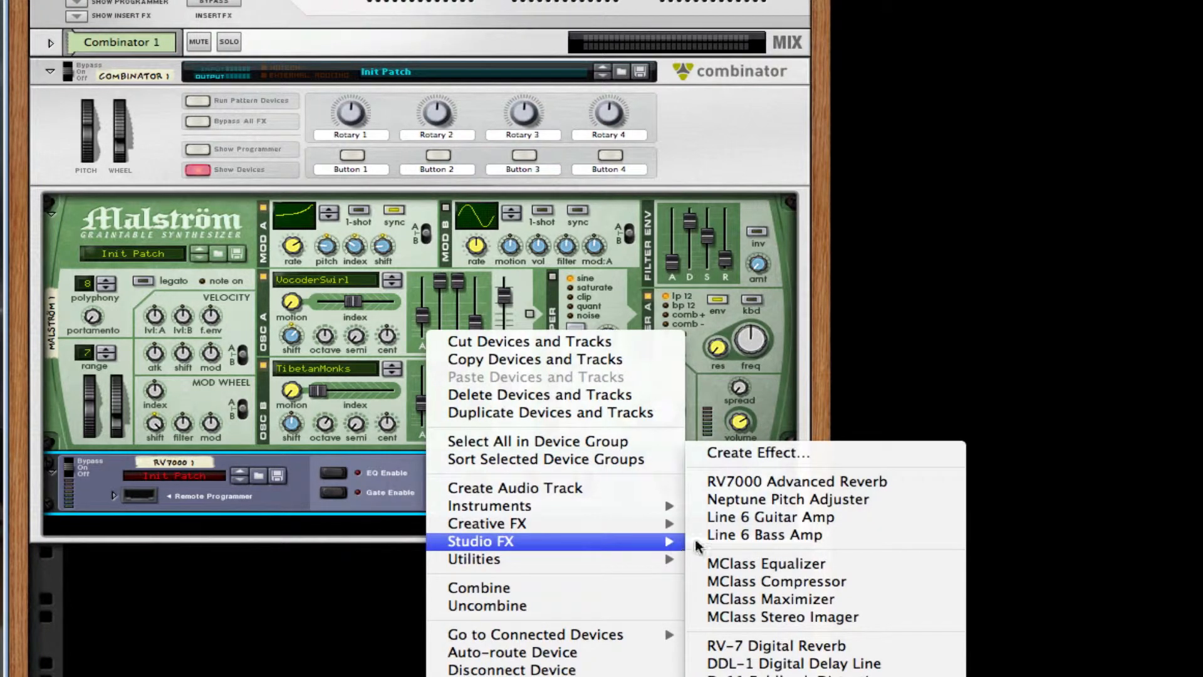
click(816, 534)
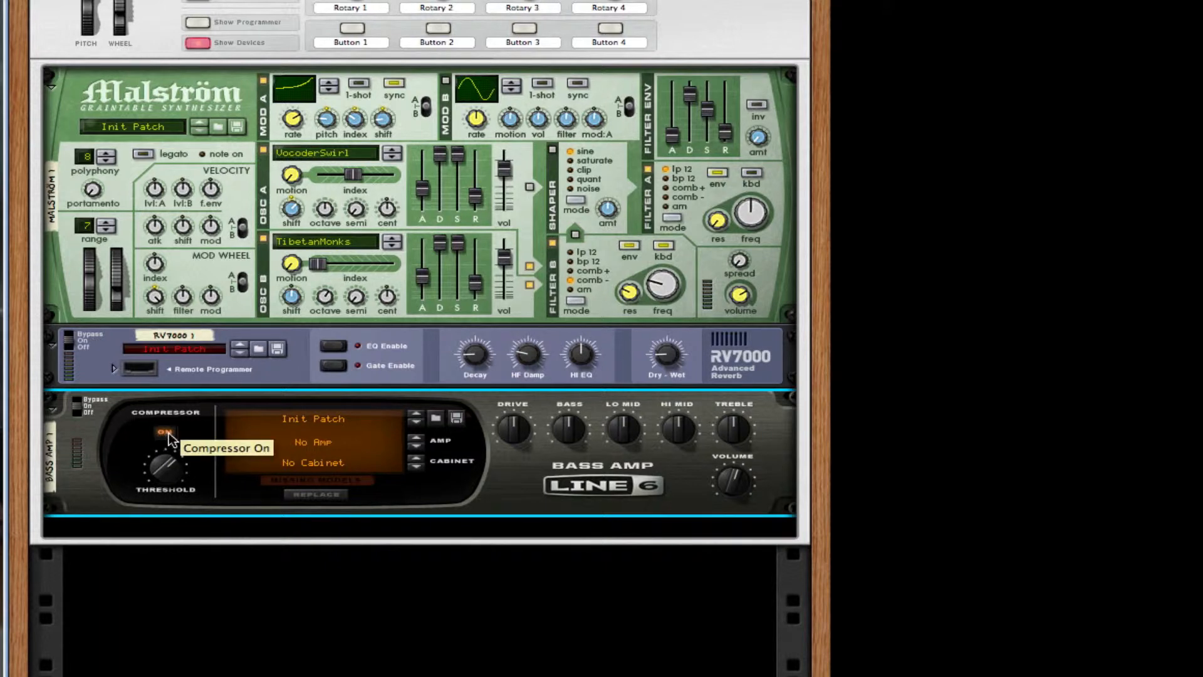
- Add an RPG-8 Monophonic Arpeggiator below the bass amp
right_click(608, 485)
mouse_move(818, 558)
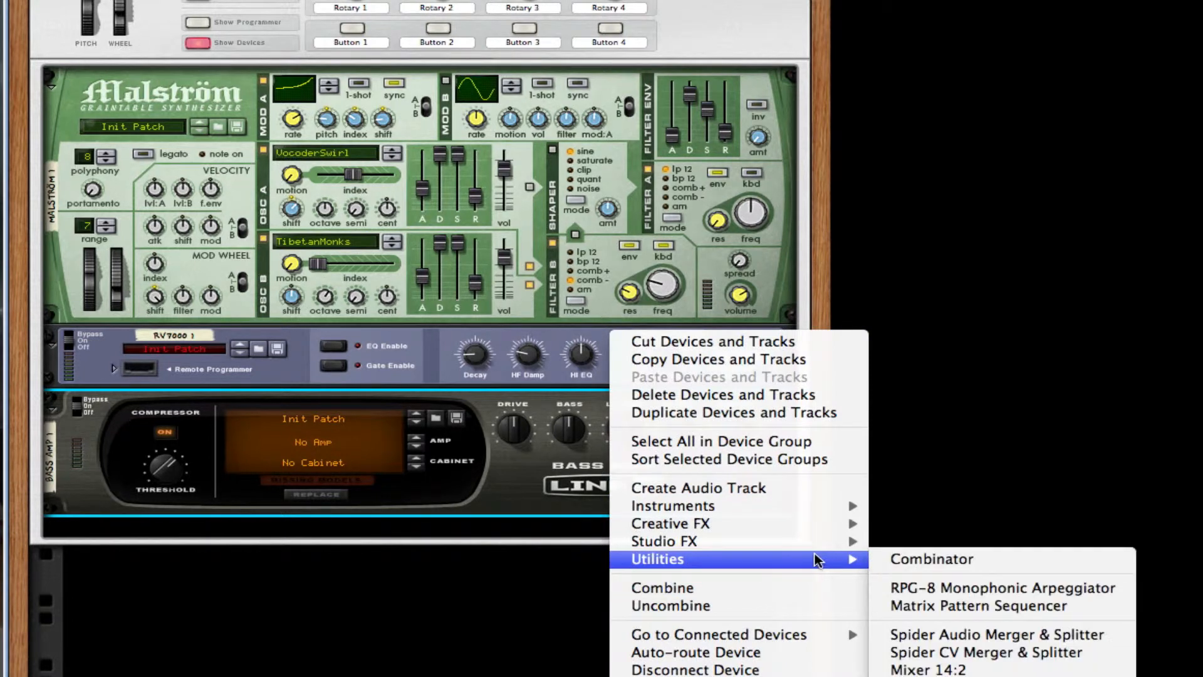
click(974, 589)
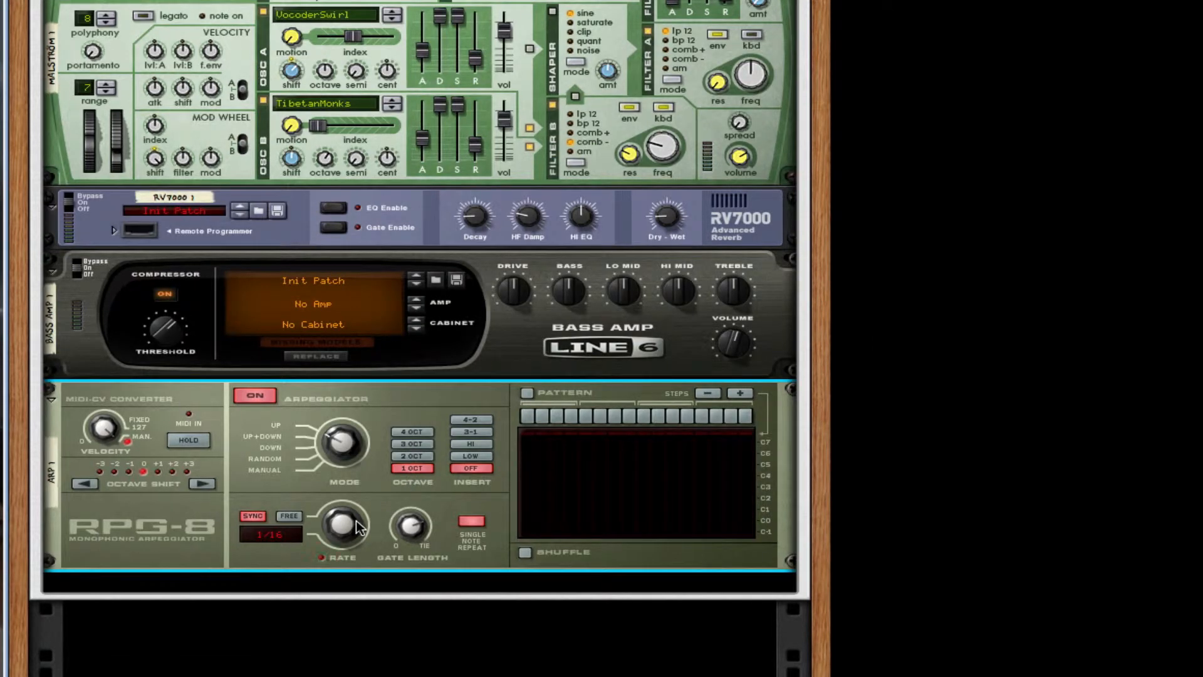
- Shorten the arpeggiator's gate length, and set its octave range to 3 Oct and its insert mode to 4-2
mouse_move(357, 526)
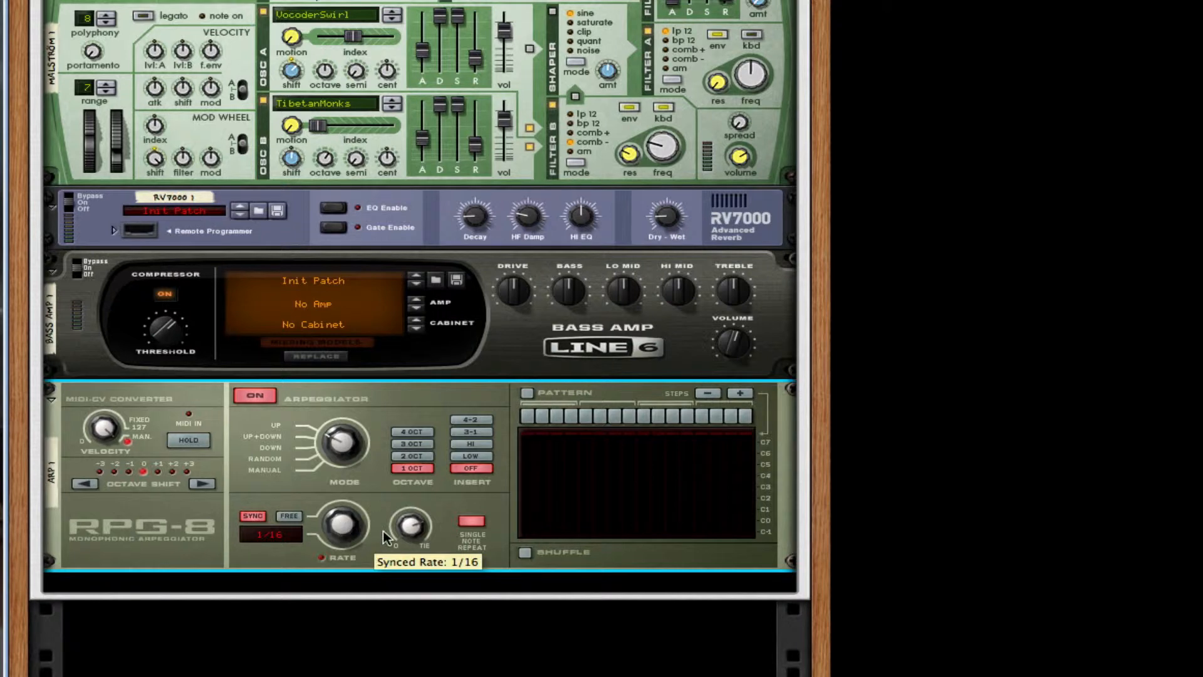
drag(410, 532, 413, 567)
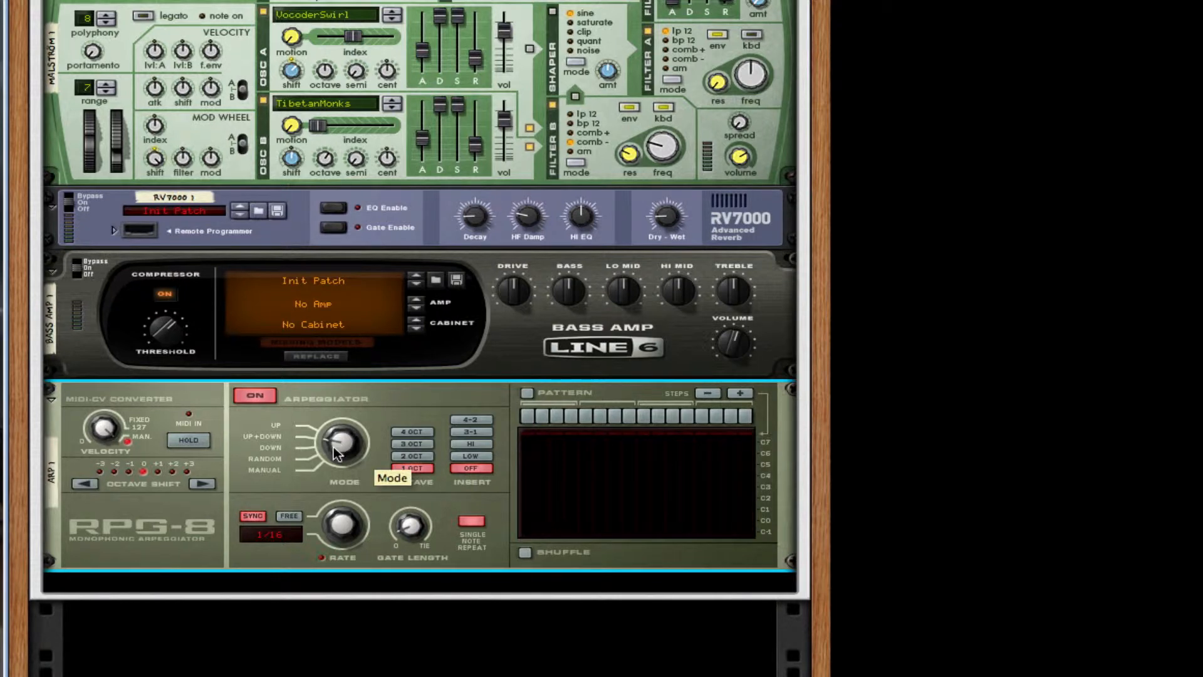
click(412, 443)
click(473, 419)
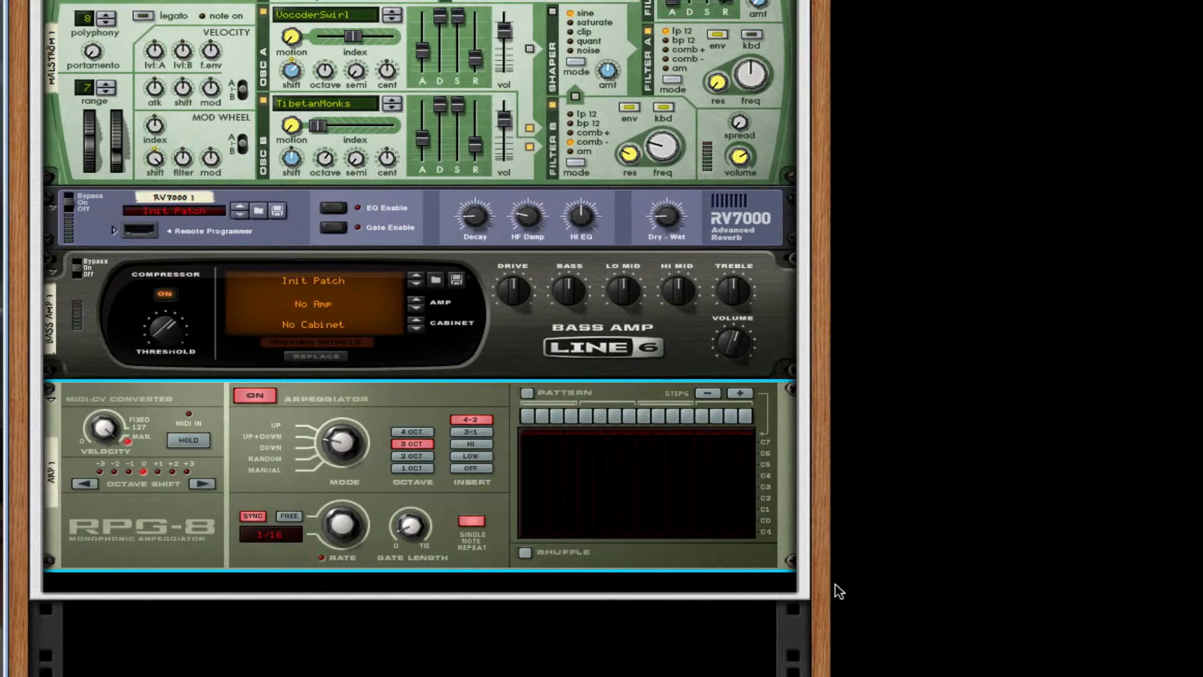
- Add a Scream 4 Distortion below the arpeggiator, with the damage type set to Modulate and parameter 1 at 127
right_click(488, 527)
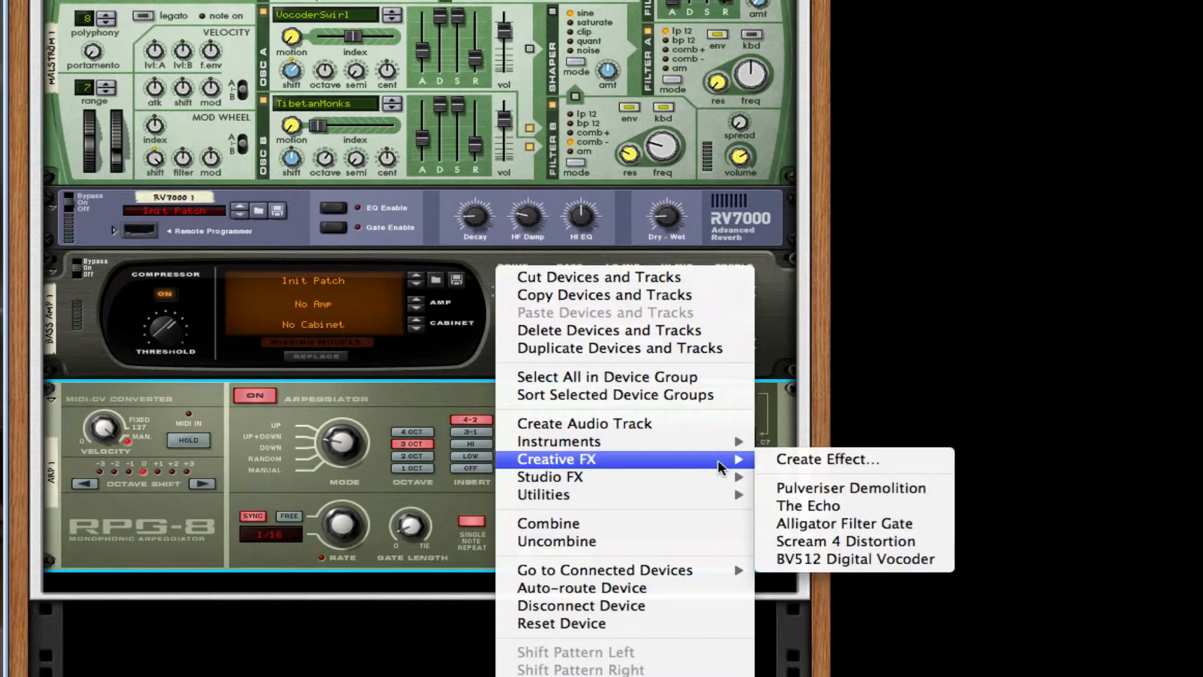
mouse_move(717, 480)
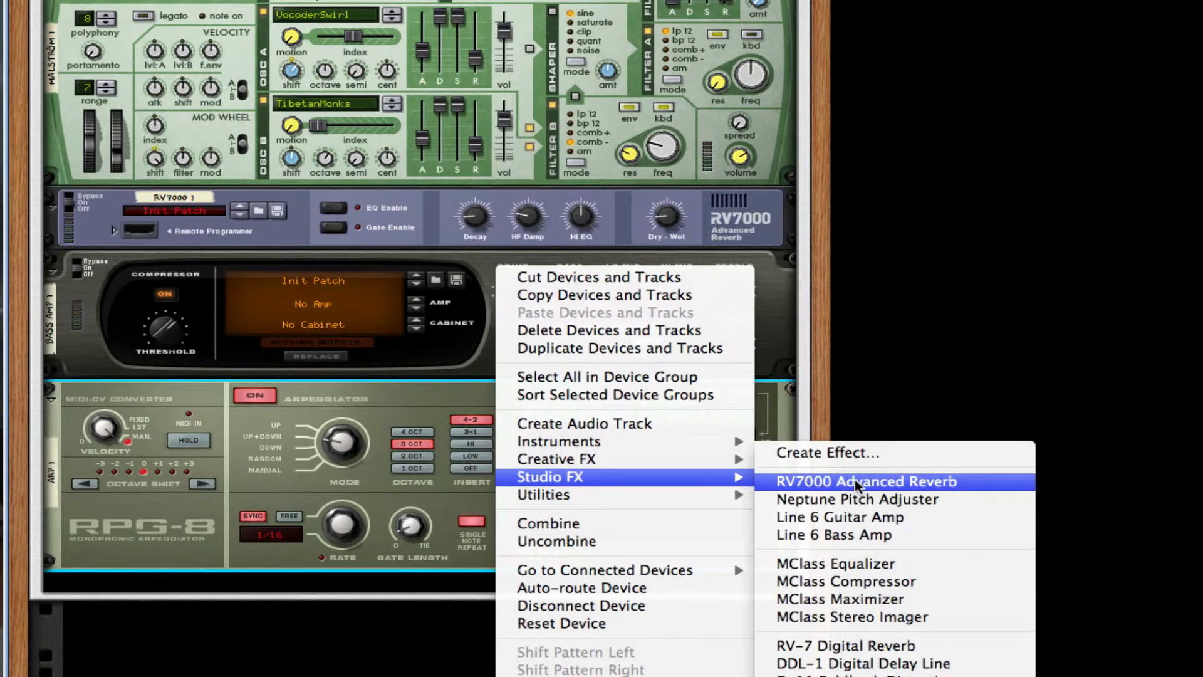
mouse_move(674, 463)
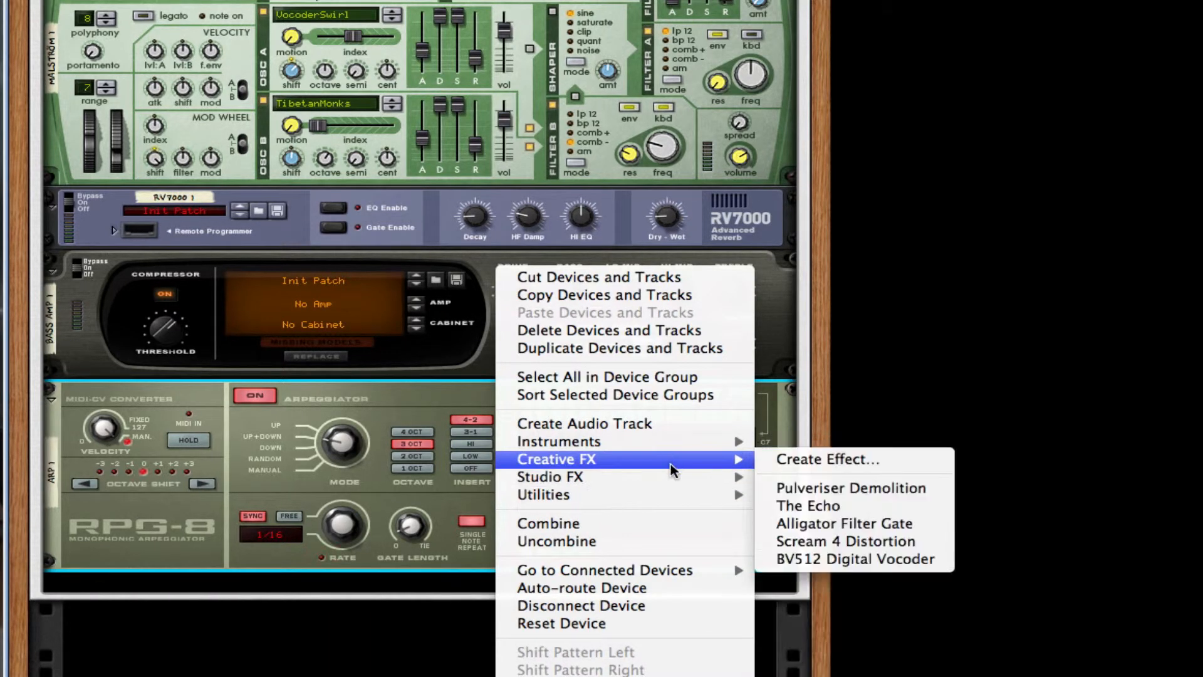
click(877, 543)
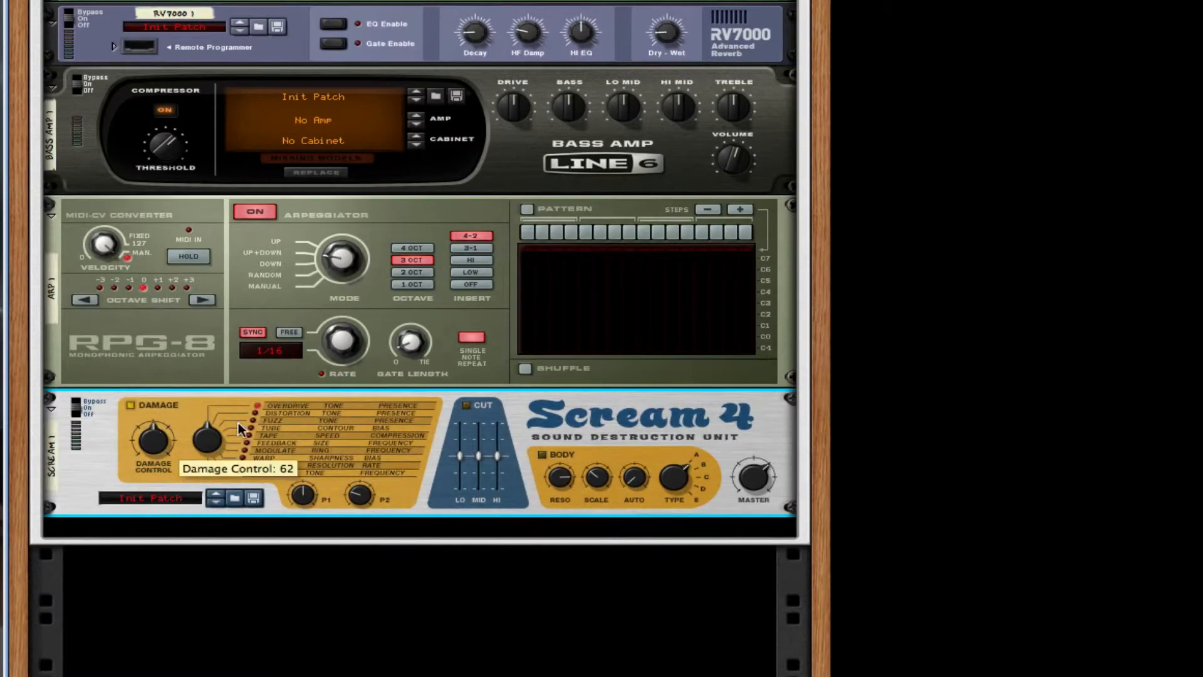
drag(223, 442, 213, 395)
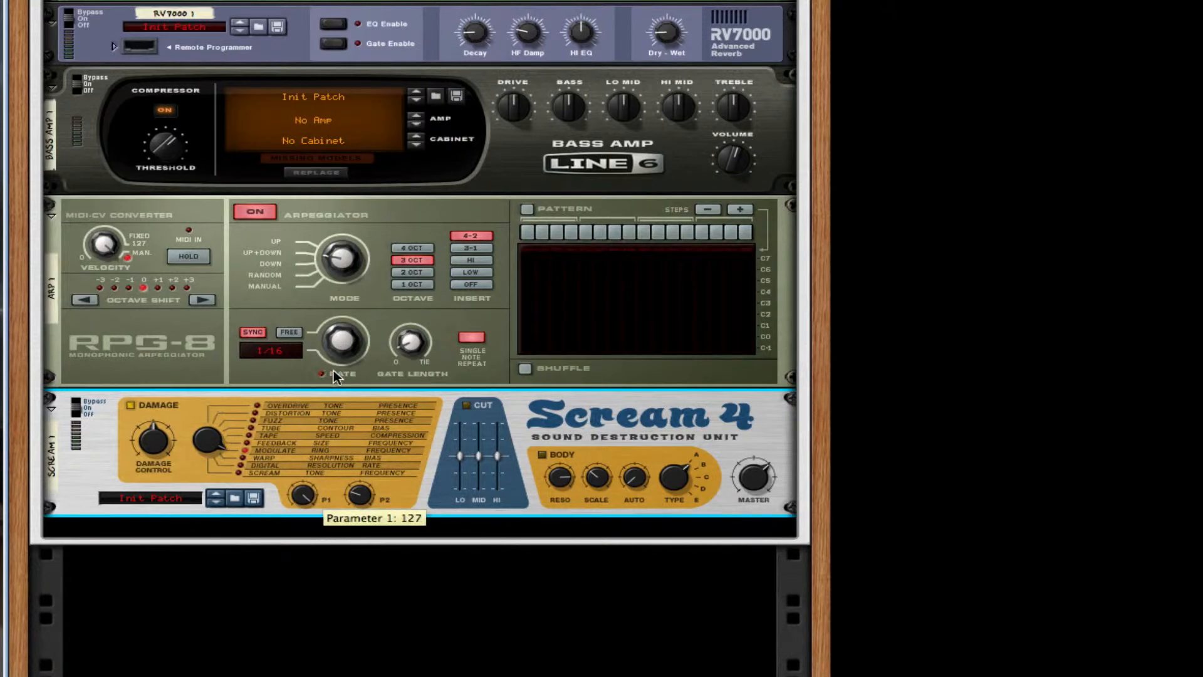
- Raise parameter 2 on the Scream 4, enable its Body section, set Body Auto to 24, and adjust the body scale and resonance
drag(372, 471, 373, 475)
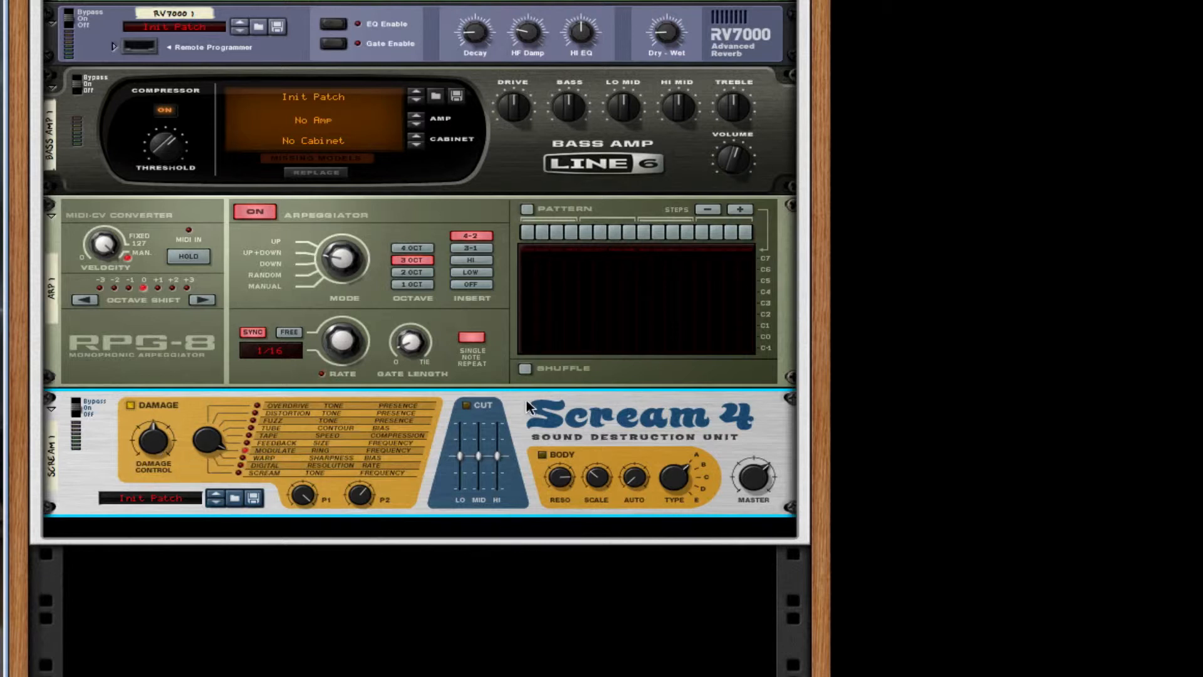
click(541, 456)
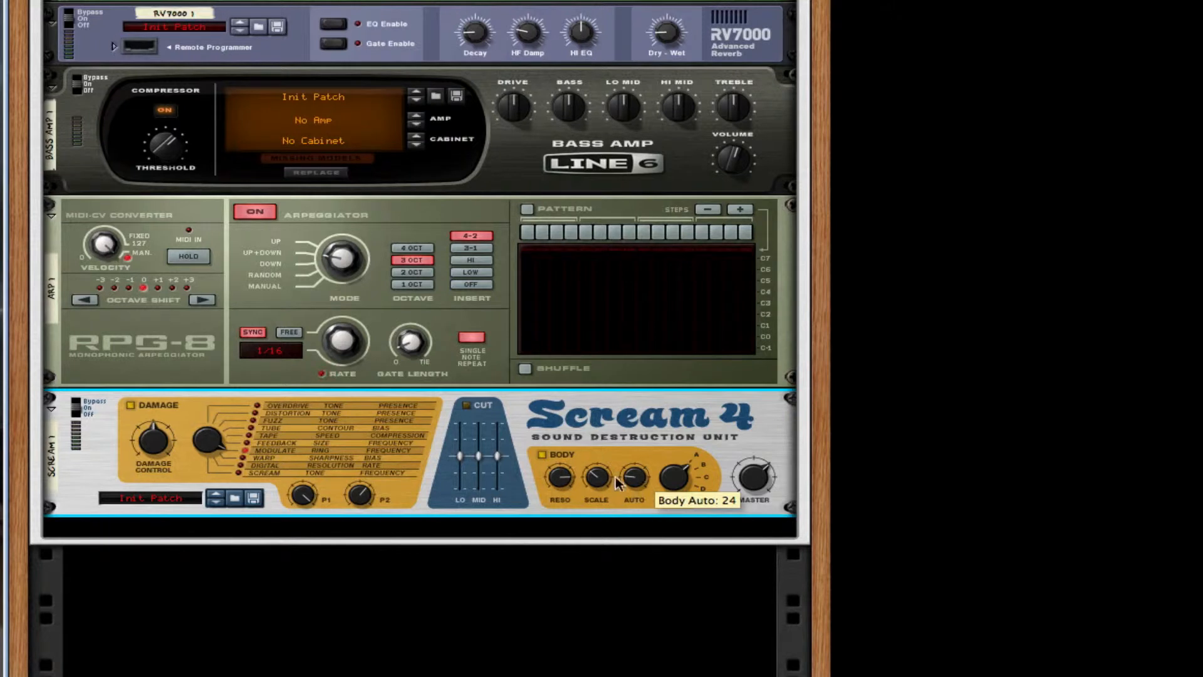
drag(592, 481, 585, 461)
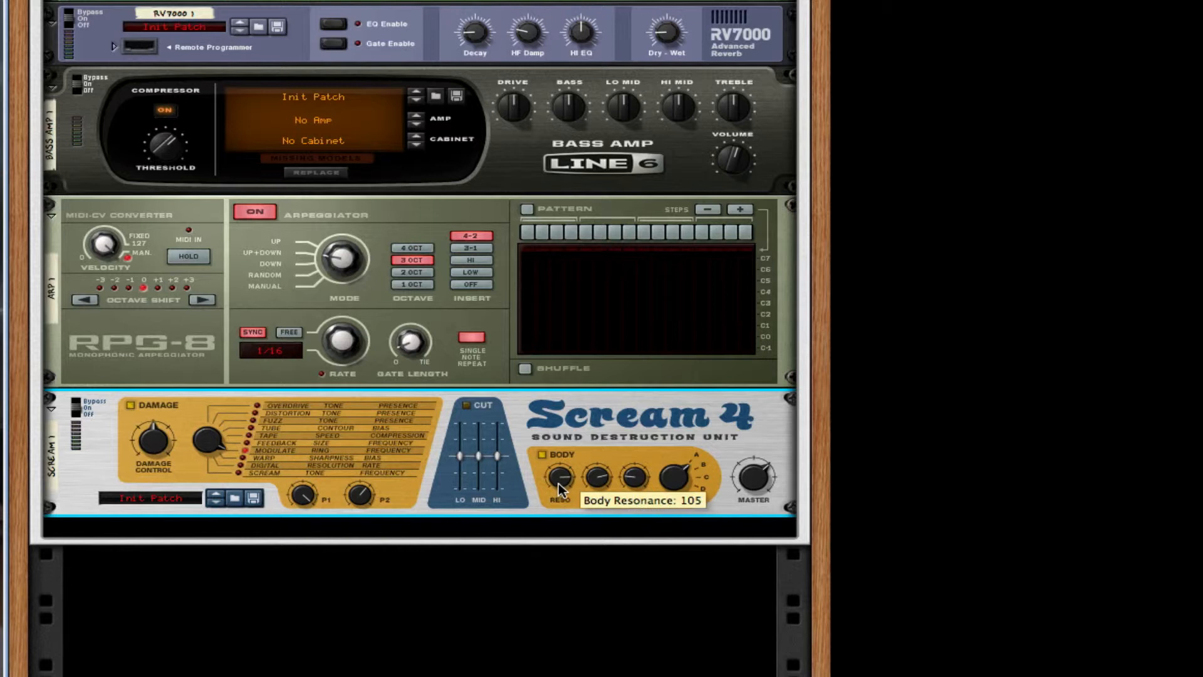
drag(558, 478, 558, 487)
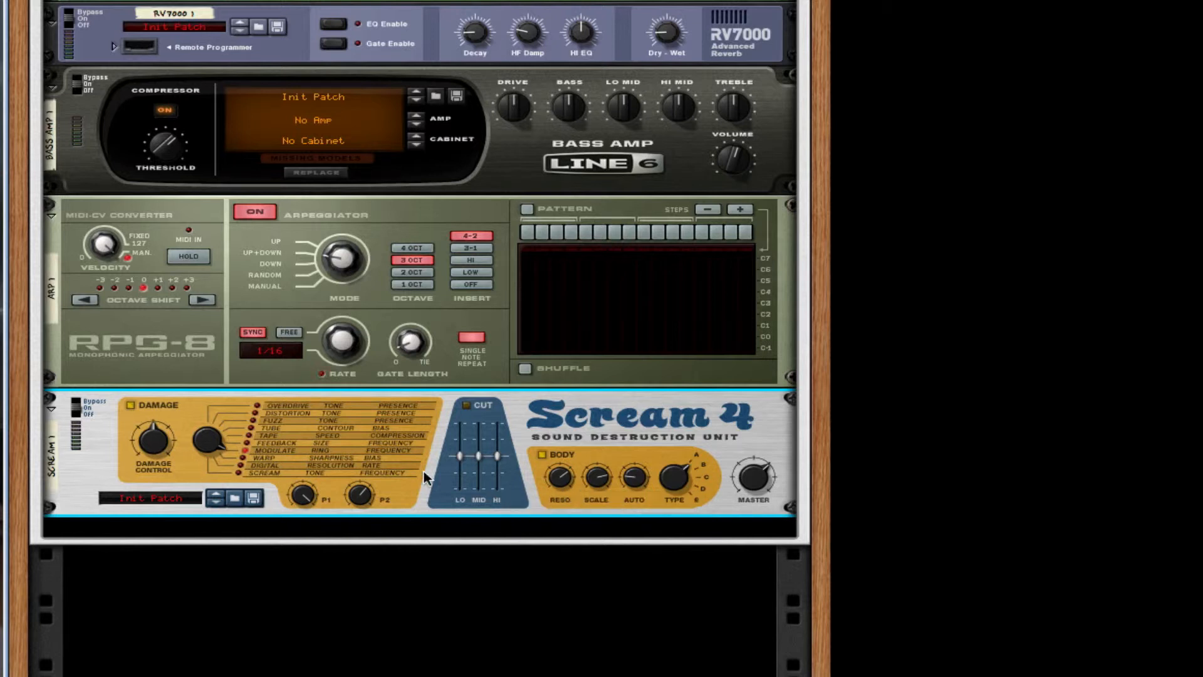
- Add an MClass Equalizer below the Scream 4 and enable its lo cut, lo shelf, param 1, param 2 and hi shelf bands
right_click(523, 480)
mouse_move(622, 544)
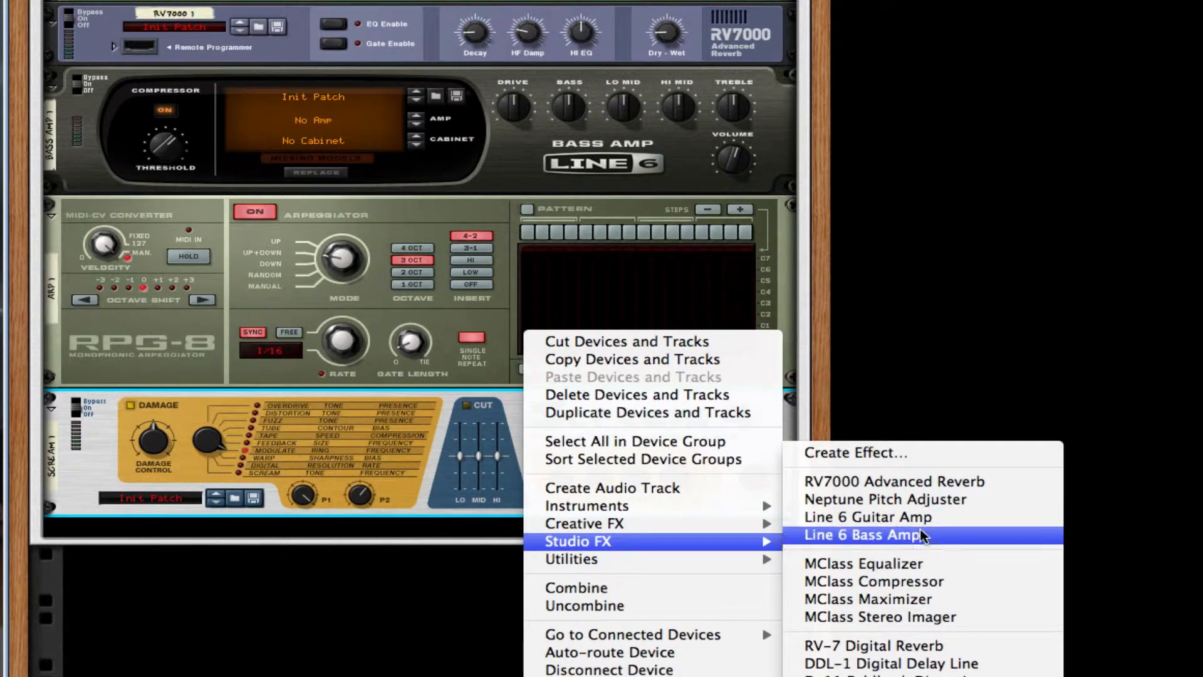
click(928, 567)
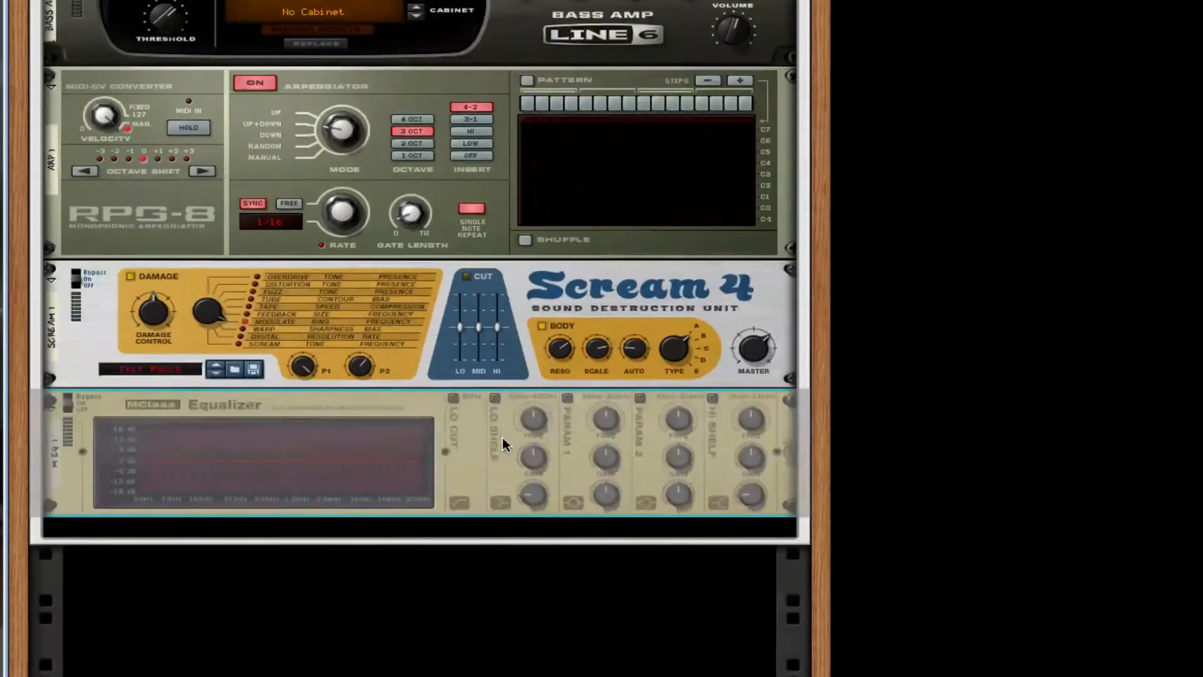
click(455, 399)
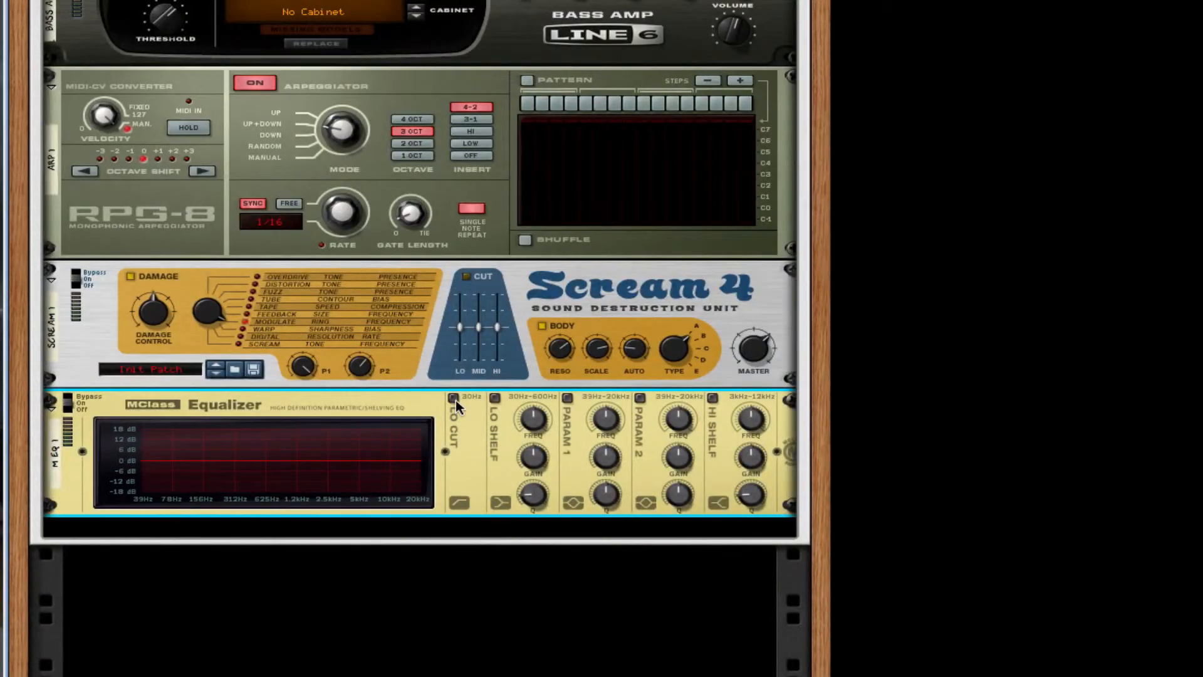
click(495, 398)
click(568, 398)
click(640, 398)
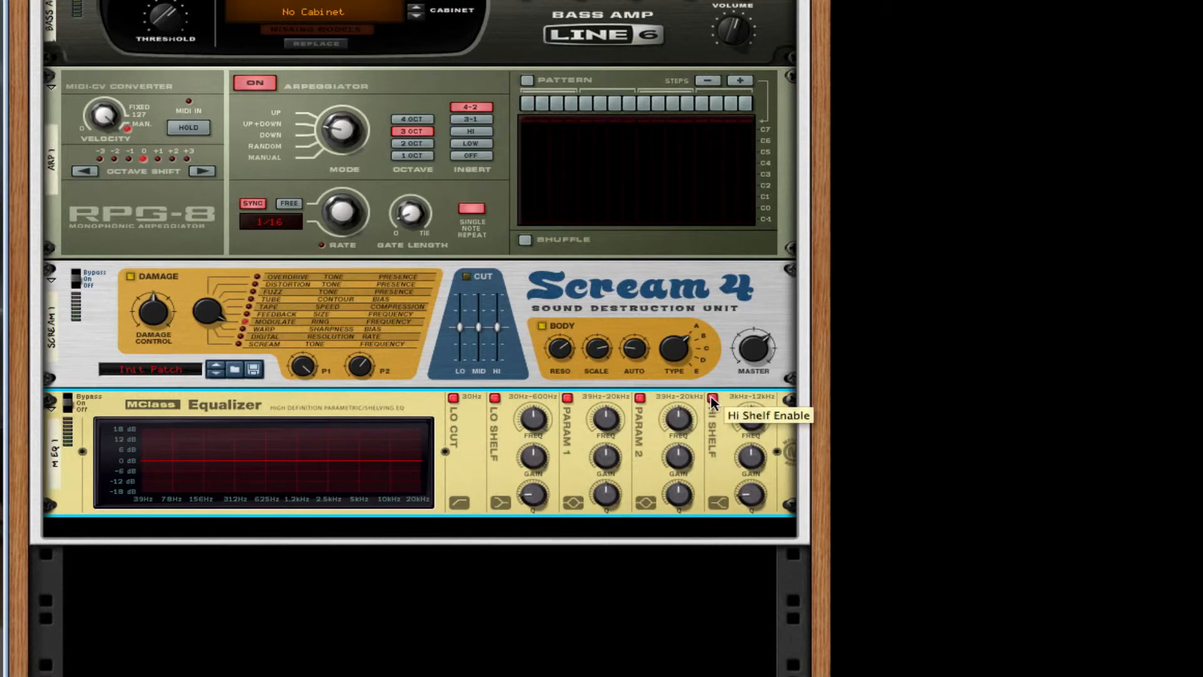
click(711, 398)
- Shape the equalizer's lo shelf as a slight low-end cut and param 1 as a deep, narrow cut at about 200 Hz
drag(535, 418, 543, 493)
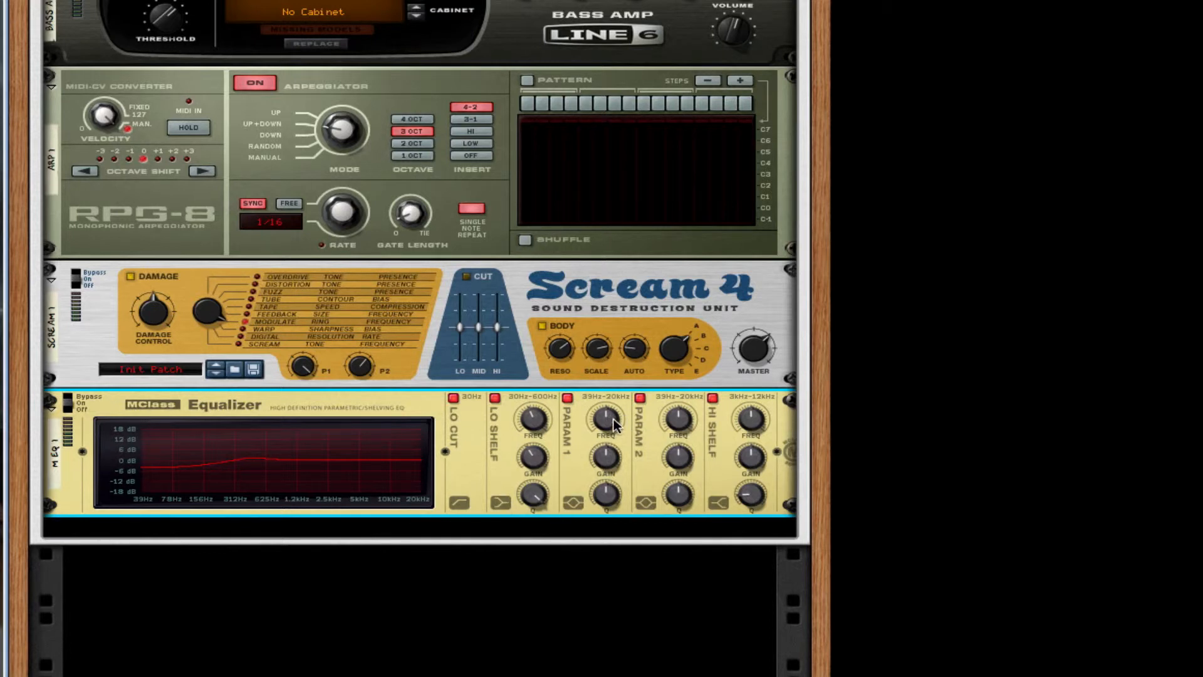
drag(614, 427, 597, 545)
drag(610, 493, 621, 344)
- Make param 2 a deep, narrow cut at about 3.8 kHz, and boost the hi shelf at 3 kHz with Q 2.00
drag(669, 422, 671, 409)
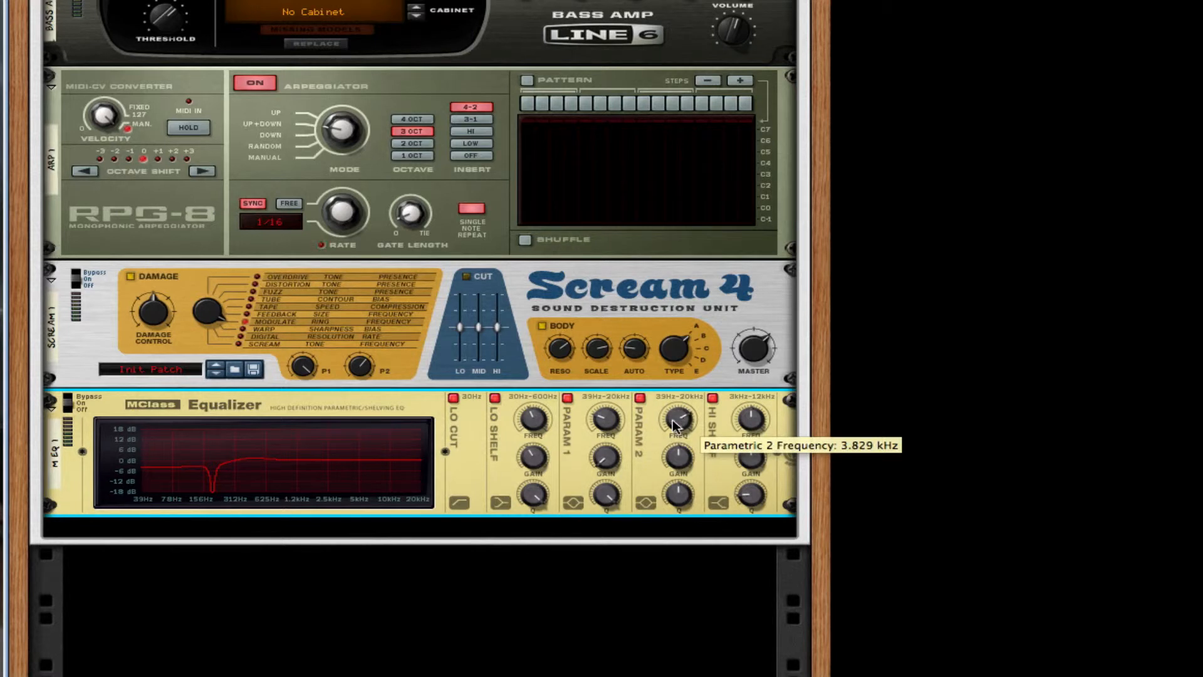
drag(678, 458, 630, 619)
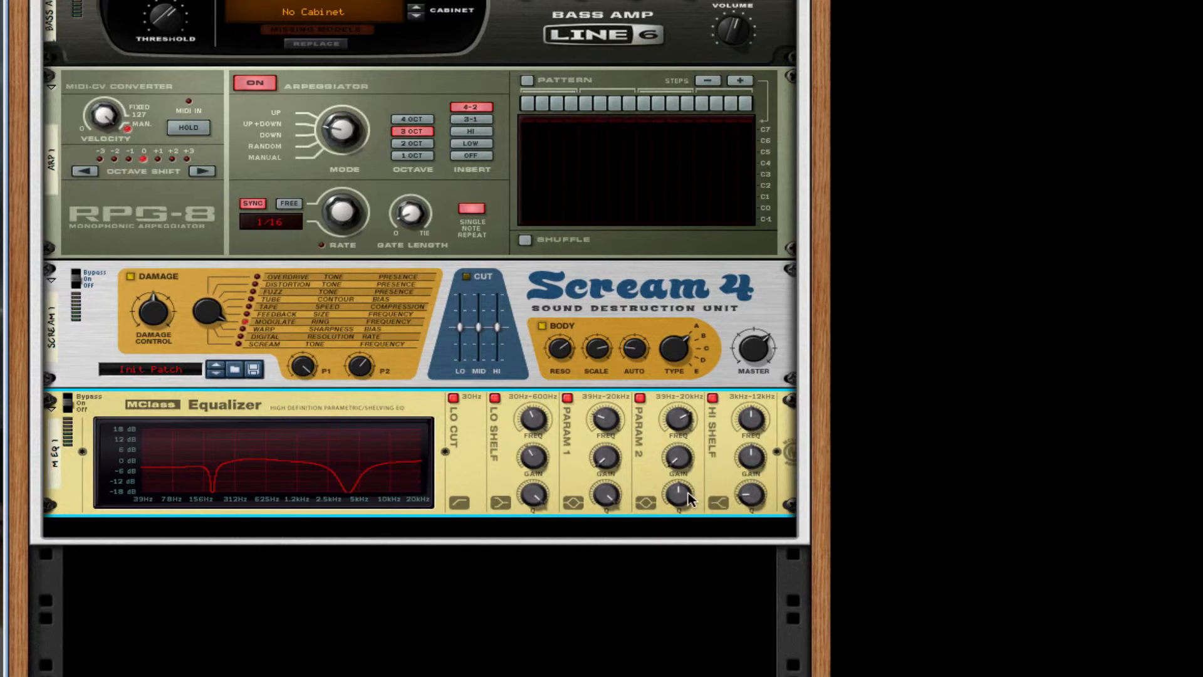
drag(688, 492, 723, 379)
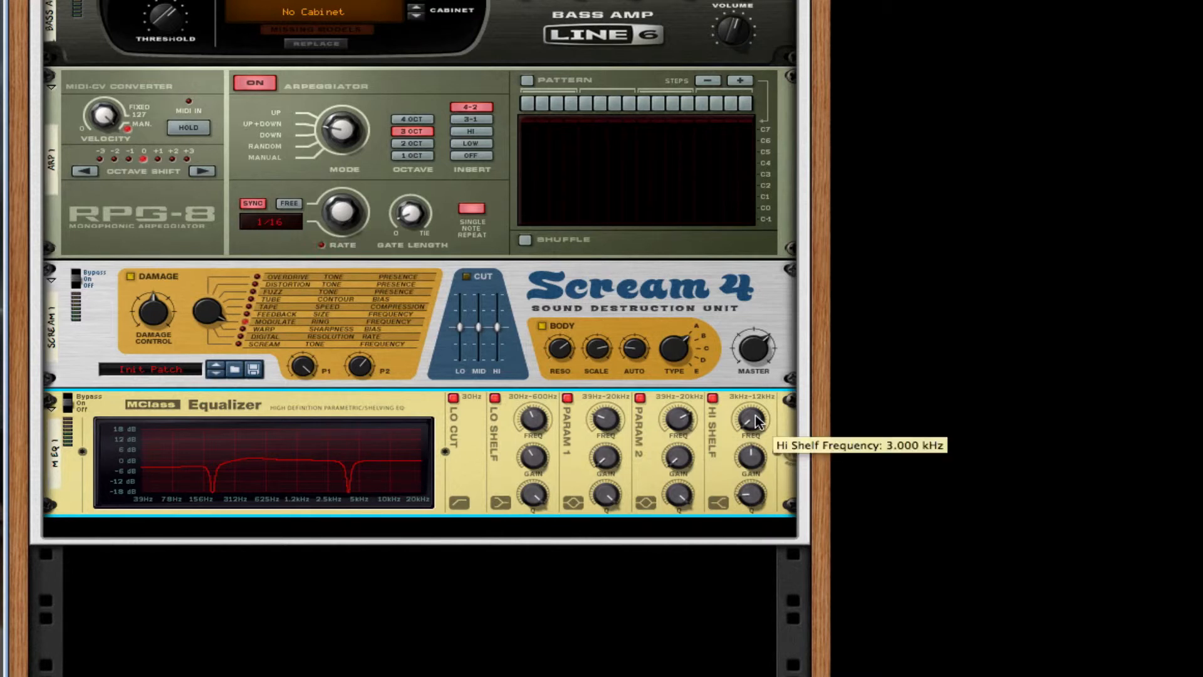
drag(747, 455, 743, 442)
drag(762, 483, 761, 467)
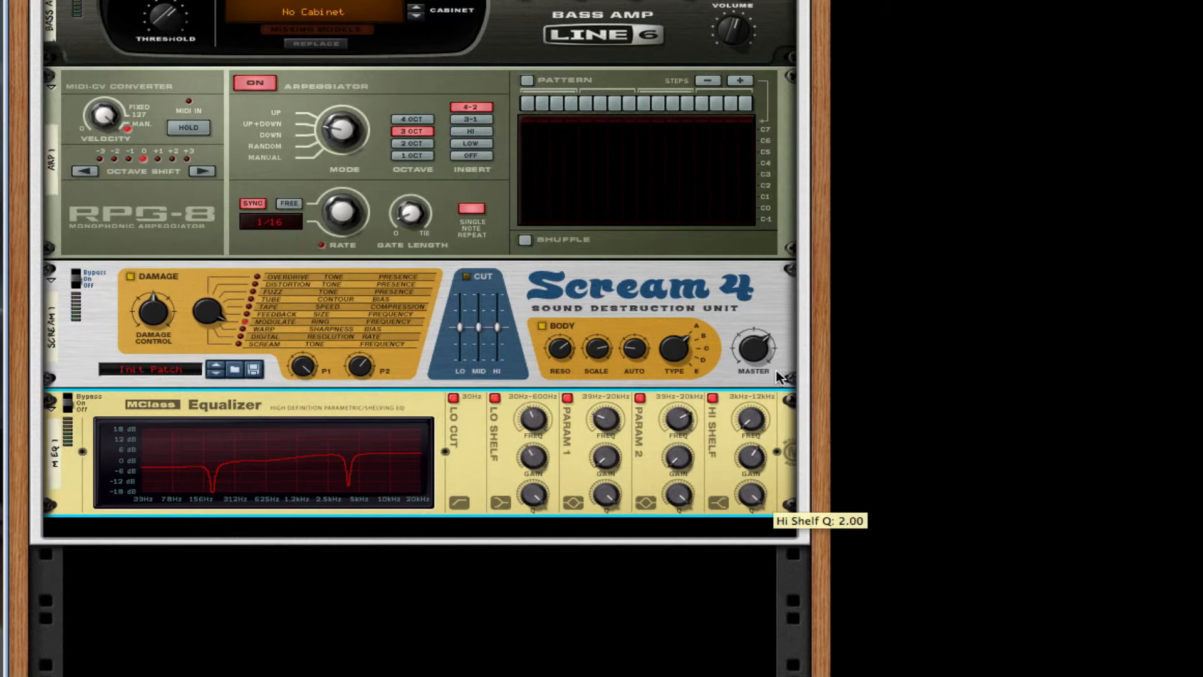
- Add an MClass Maximizer below the equalizer with the limiter off, release on Auto, and soft clip enabled at amount 127
right_click(450, 453)
mouse_move(642, 603)
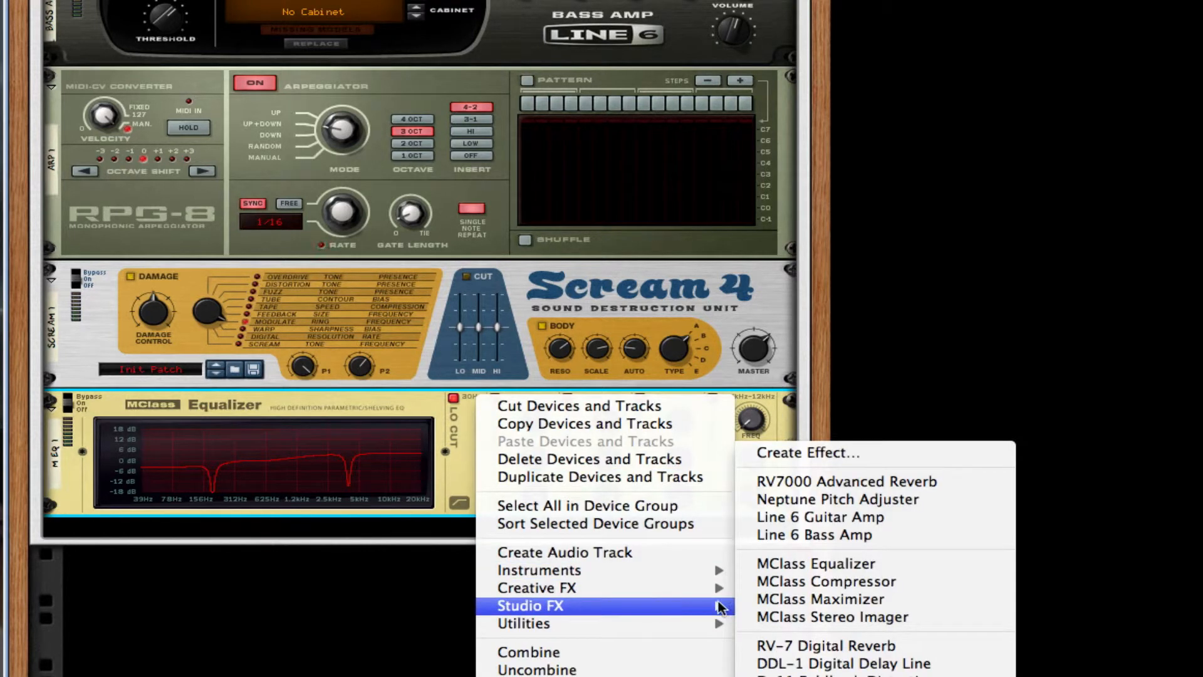
click(873, 600)
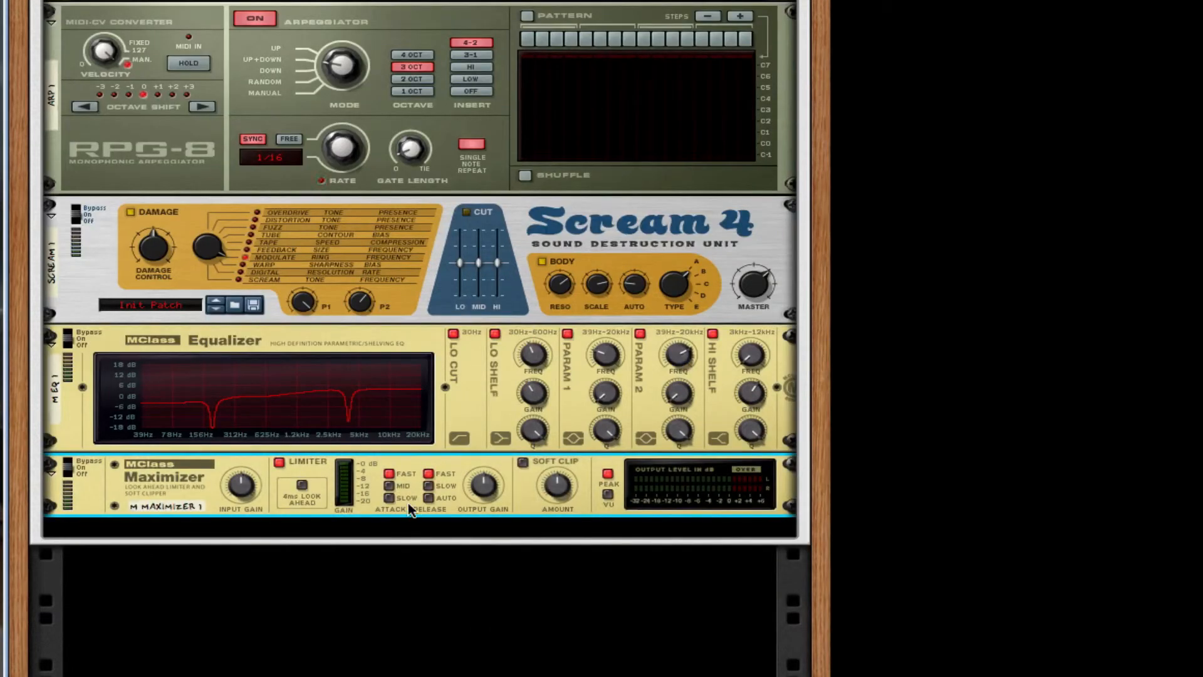
click(279, 463)
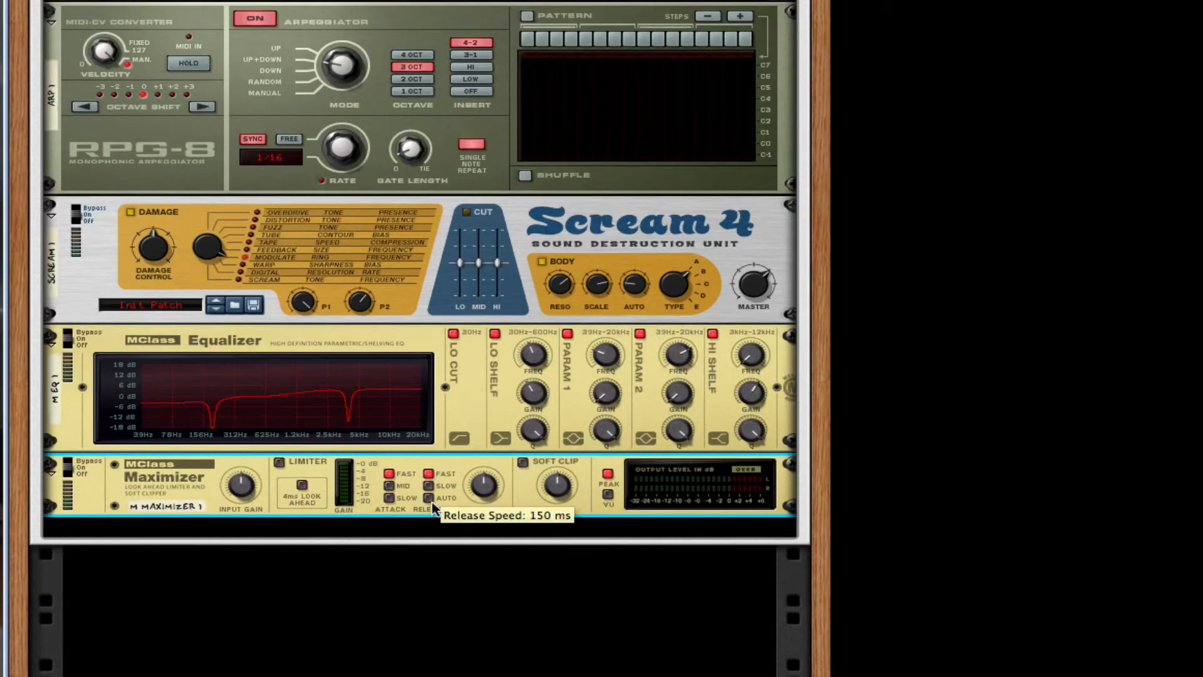
click(429, 499)
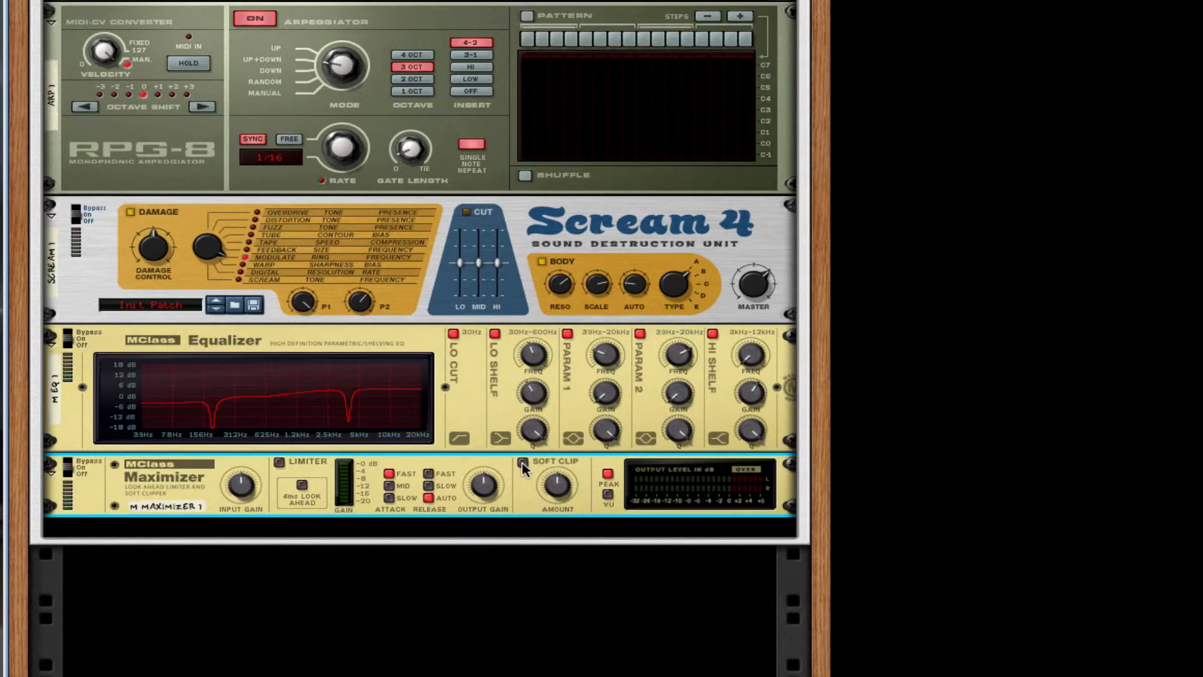
click(522, 463)
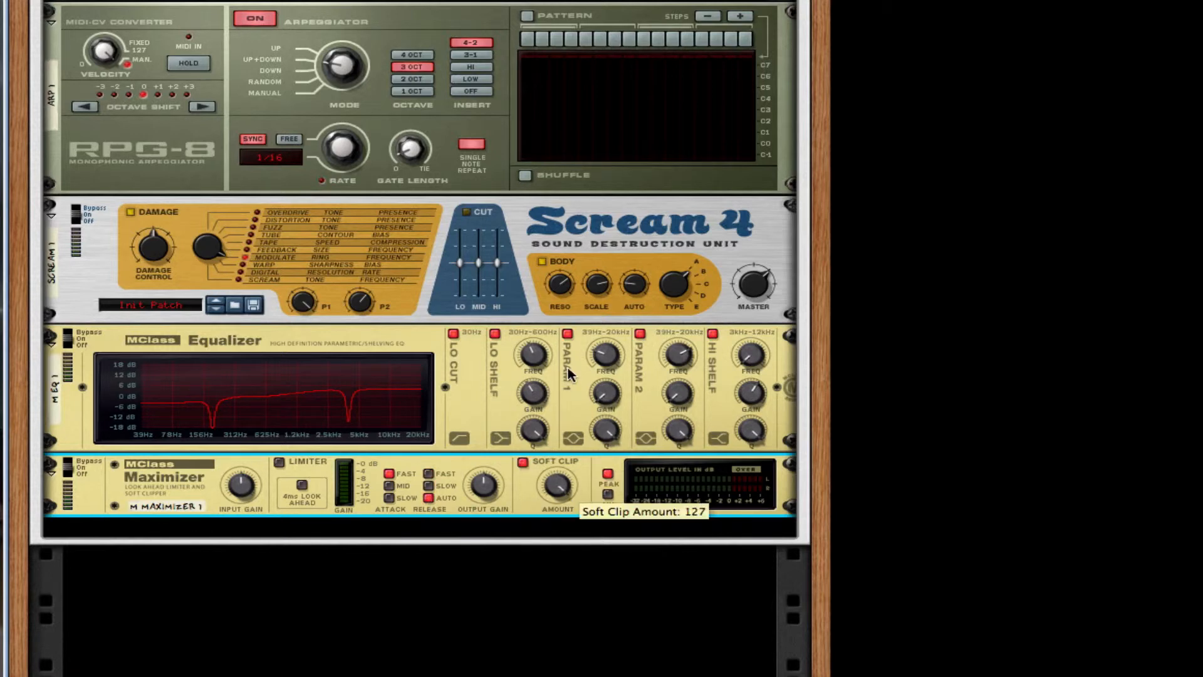
- Add a second Line 6 Bass Amp below the MClass Maximizer
right_click(525, 514)
mouse_move(749, 606)
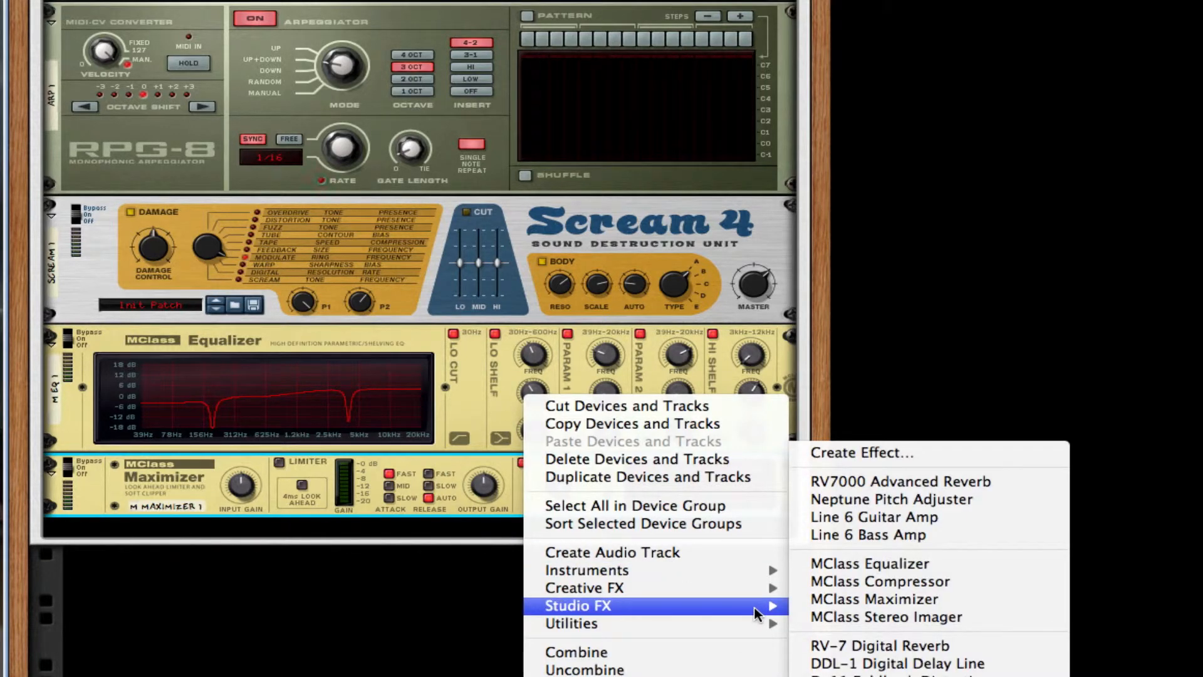
click(886, 535)
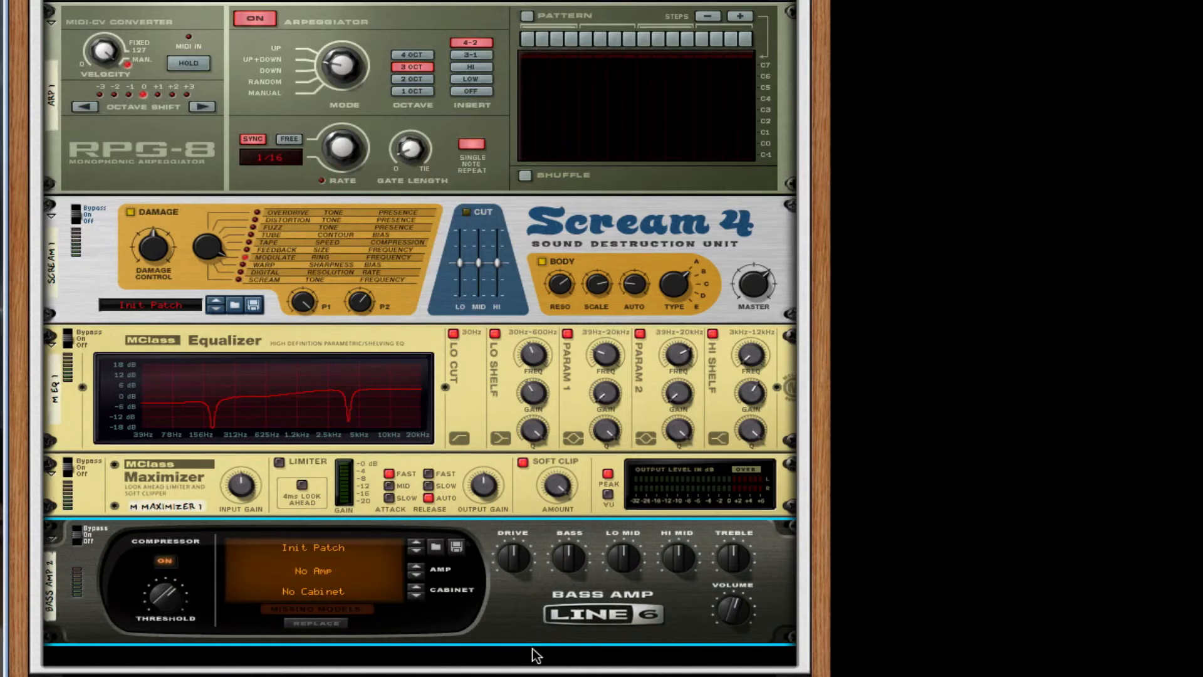
- Set the RPG-8 arpeggiator's gate length to 22
scroll(621, 629, up, 3)
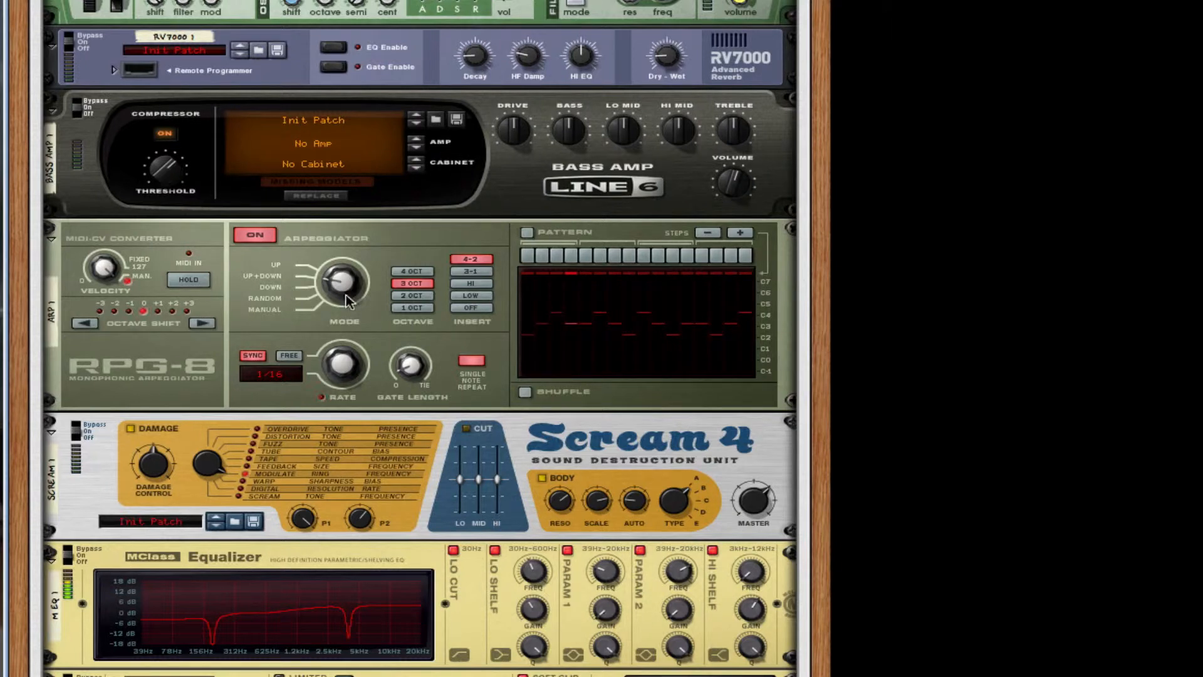
click(407, 357)
drag(408, 362, 408, 360)
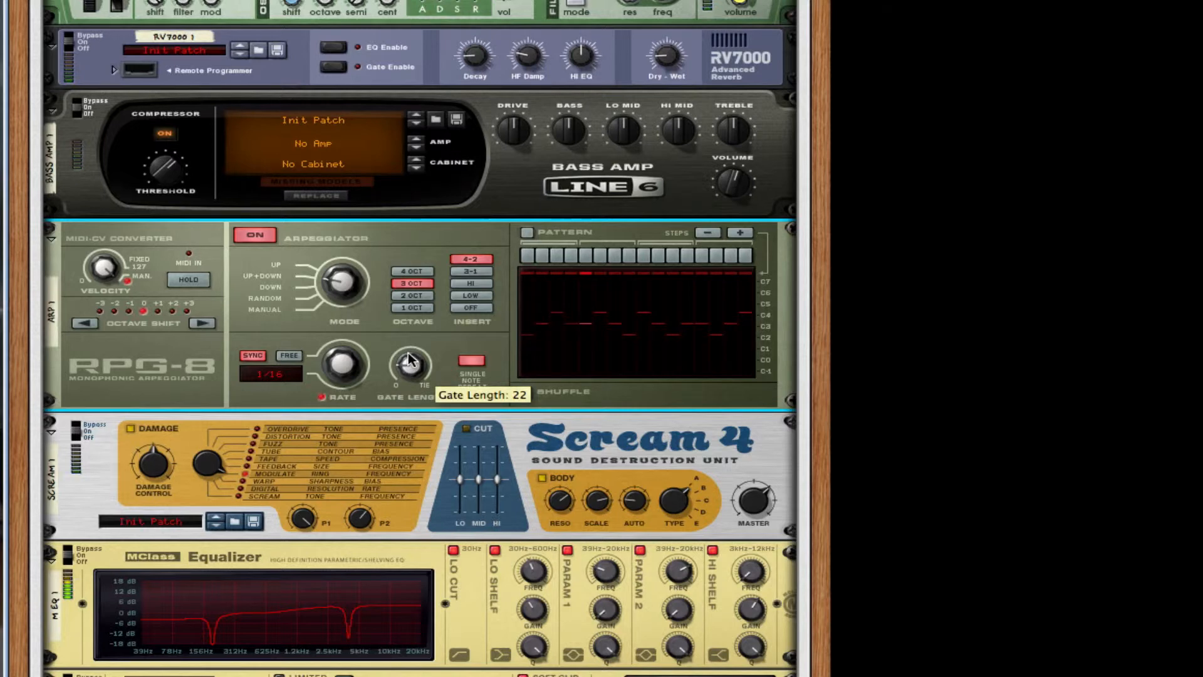